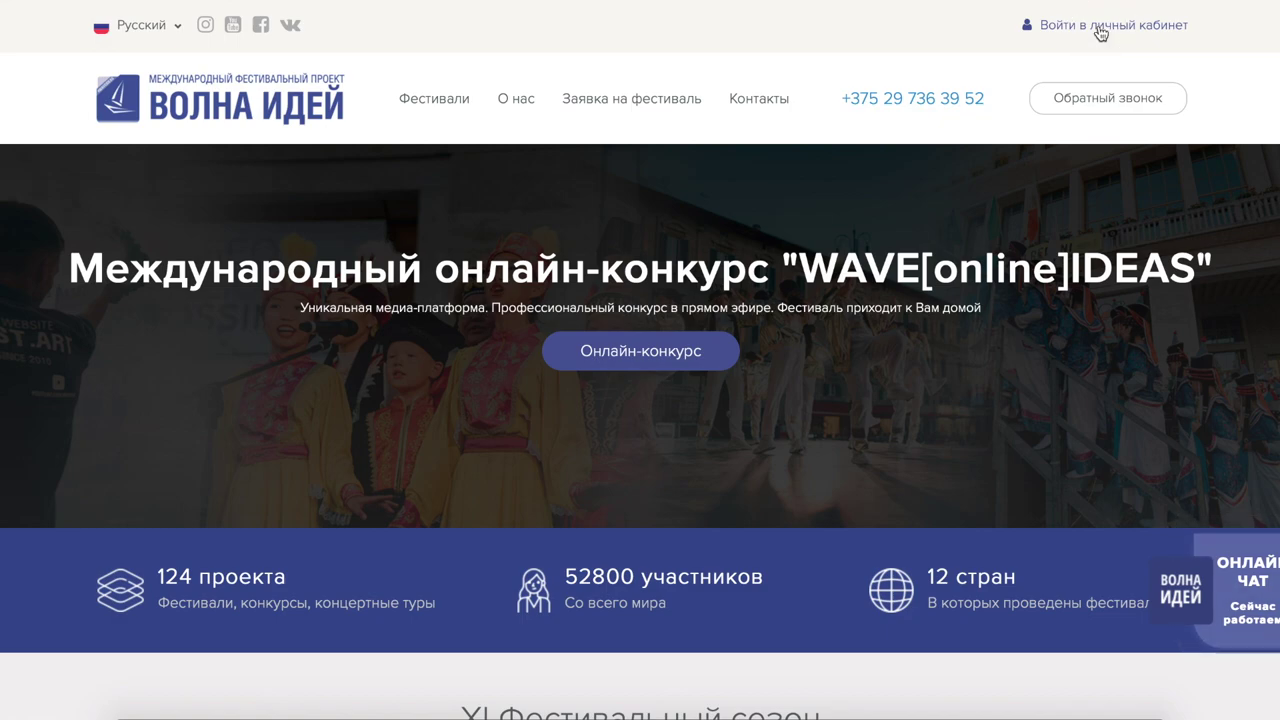
Step: Log in to the WAVEIDEAS personal cabinet with the saved account e-mail and password
click(1099, 26)
click(818, 400)
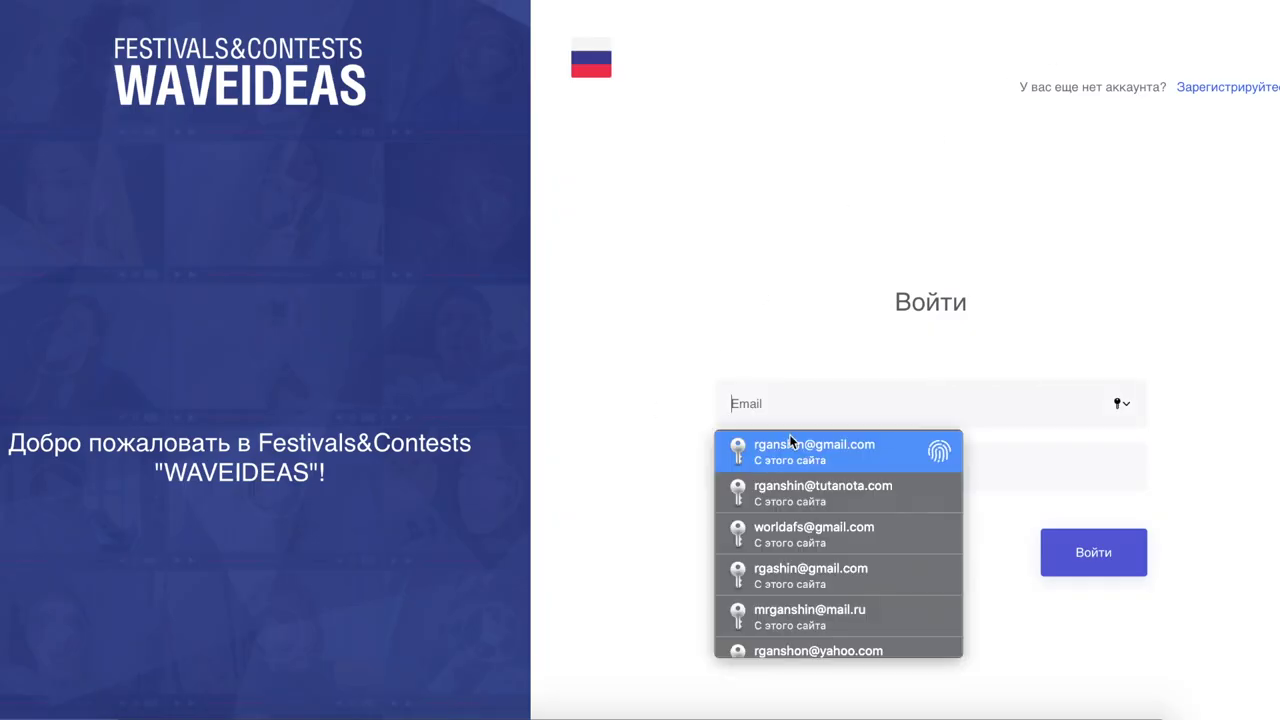
key(super+v)
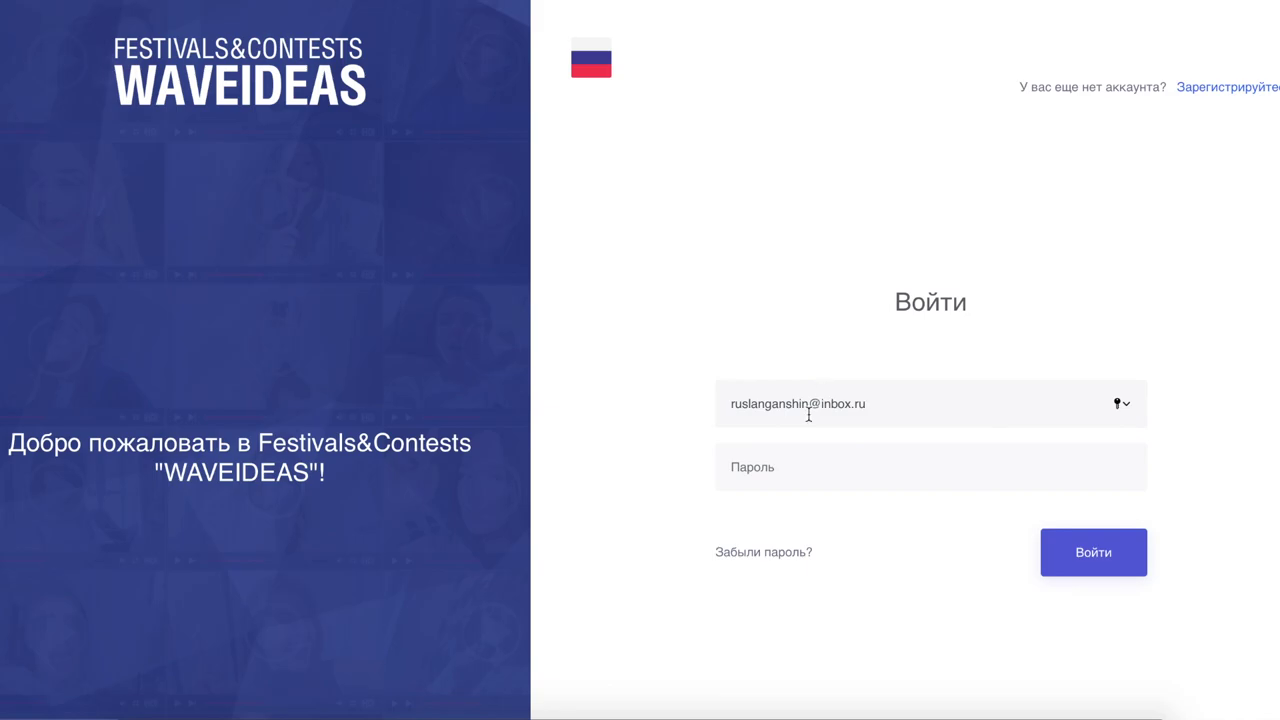
click(764, 472)
text(••••••••)
click(1074, 554)
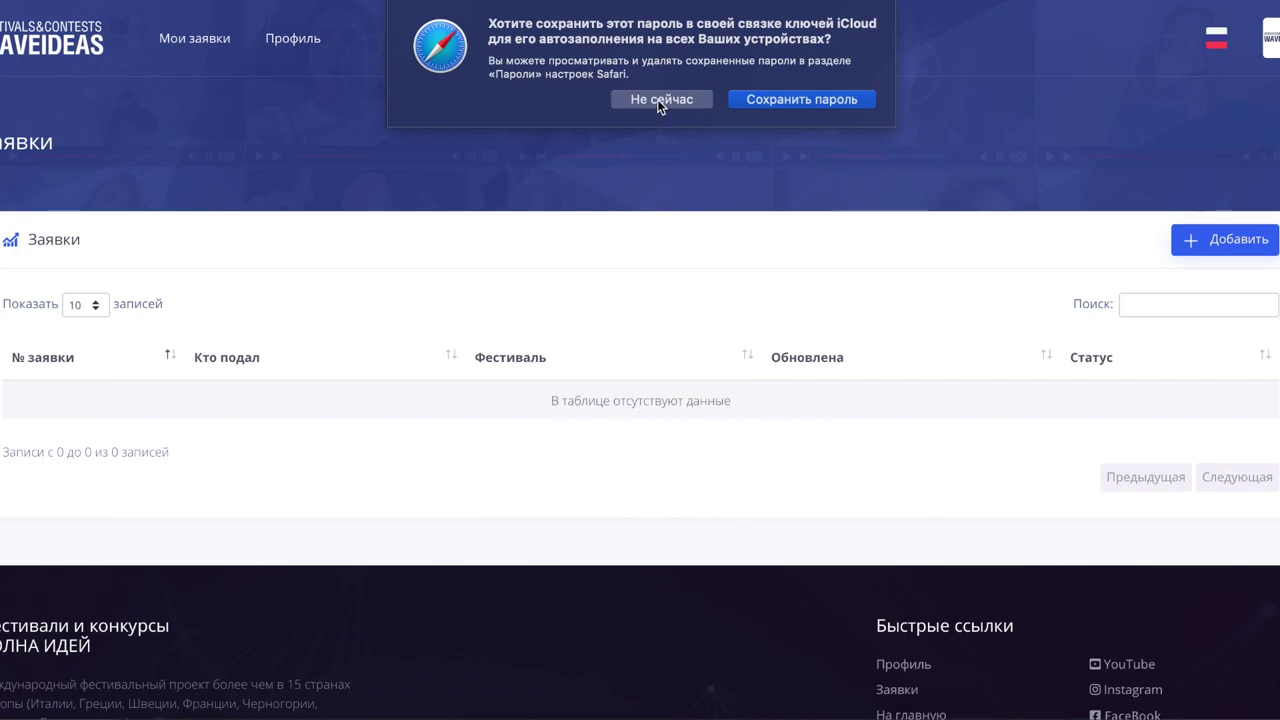
Step: Decline Safari's save-password prompt, look through the Профиль page, then return to Мои заявки
click(657, 99)
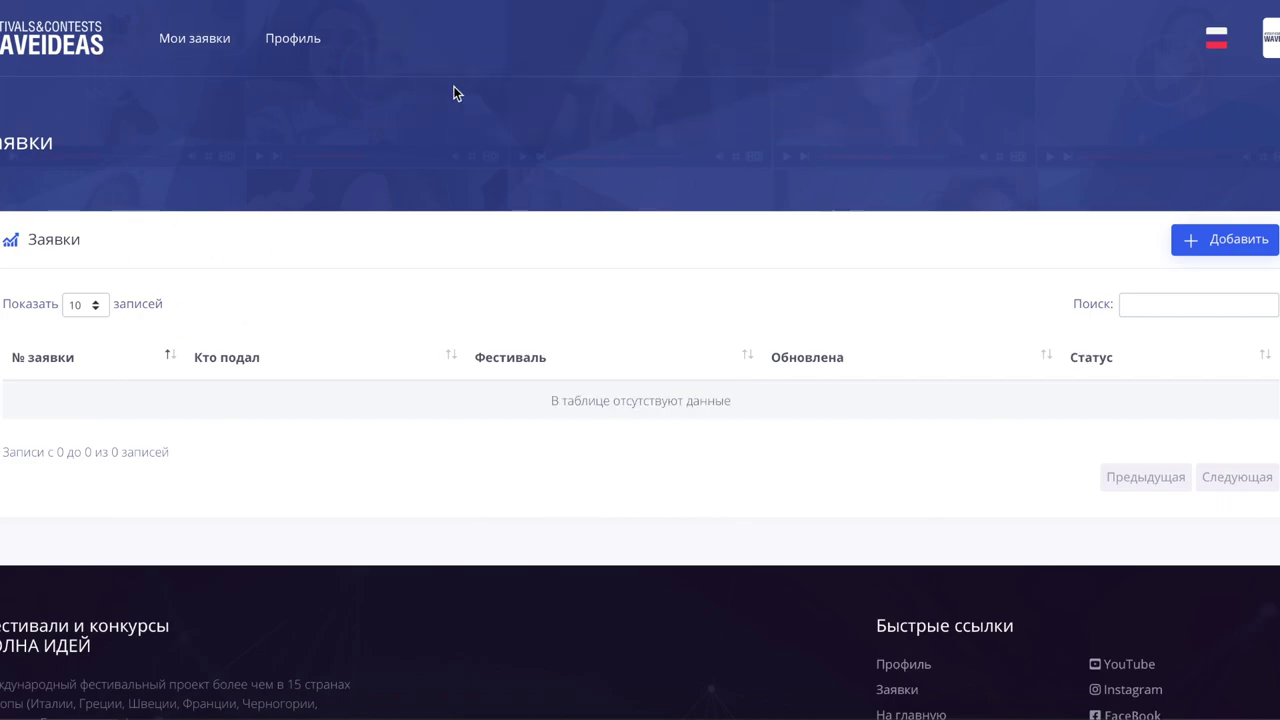
click(306, 42)
scroll(373, 394, down, 3)
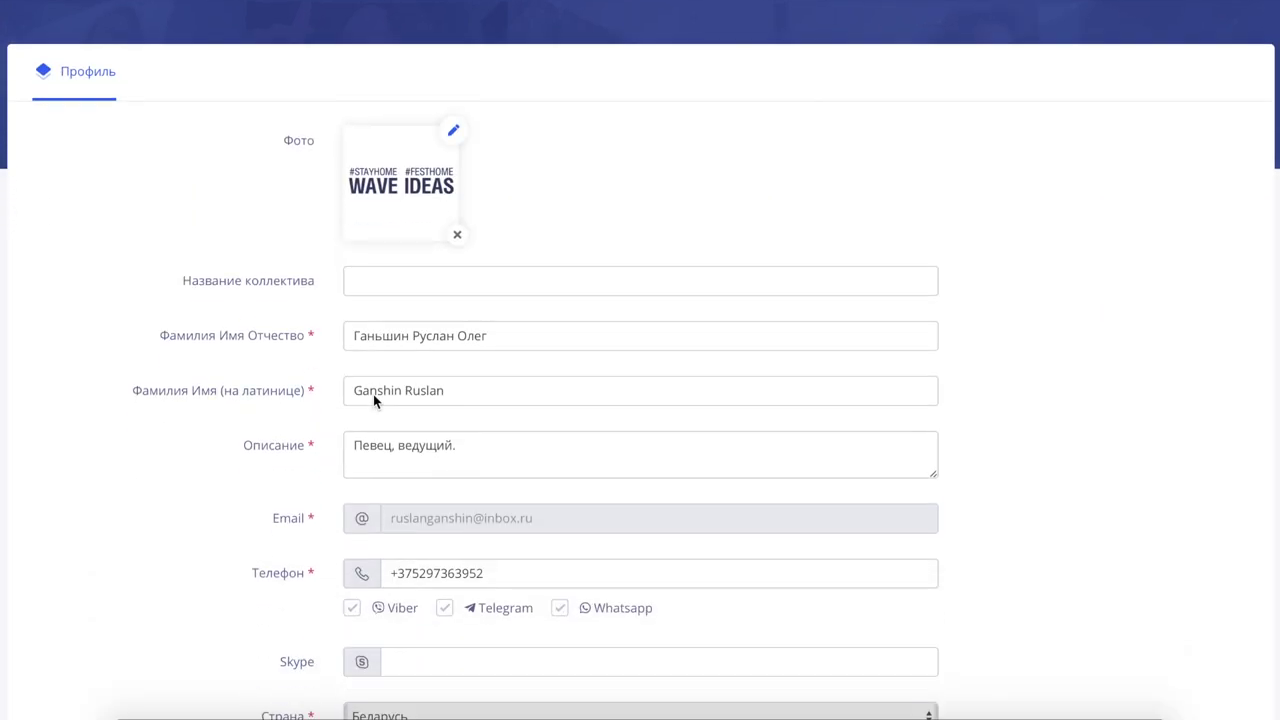
scroll(373, 394, down, 1)
scroll(373, 394, down, 2)
scroll(373, 394, up, 5)
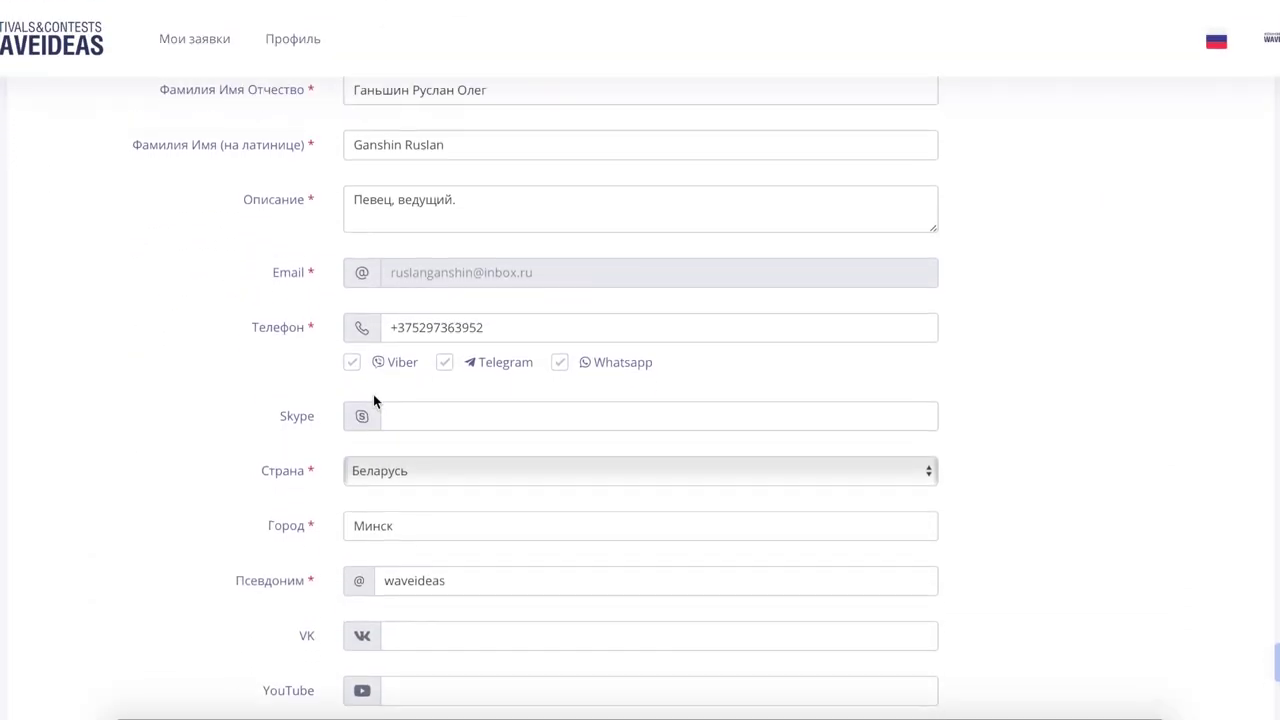
click(214, 40)
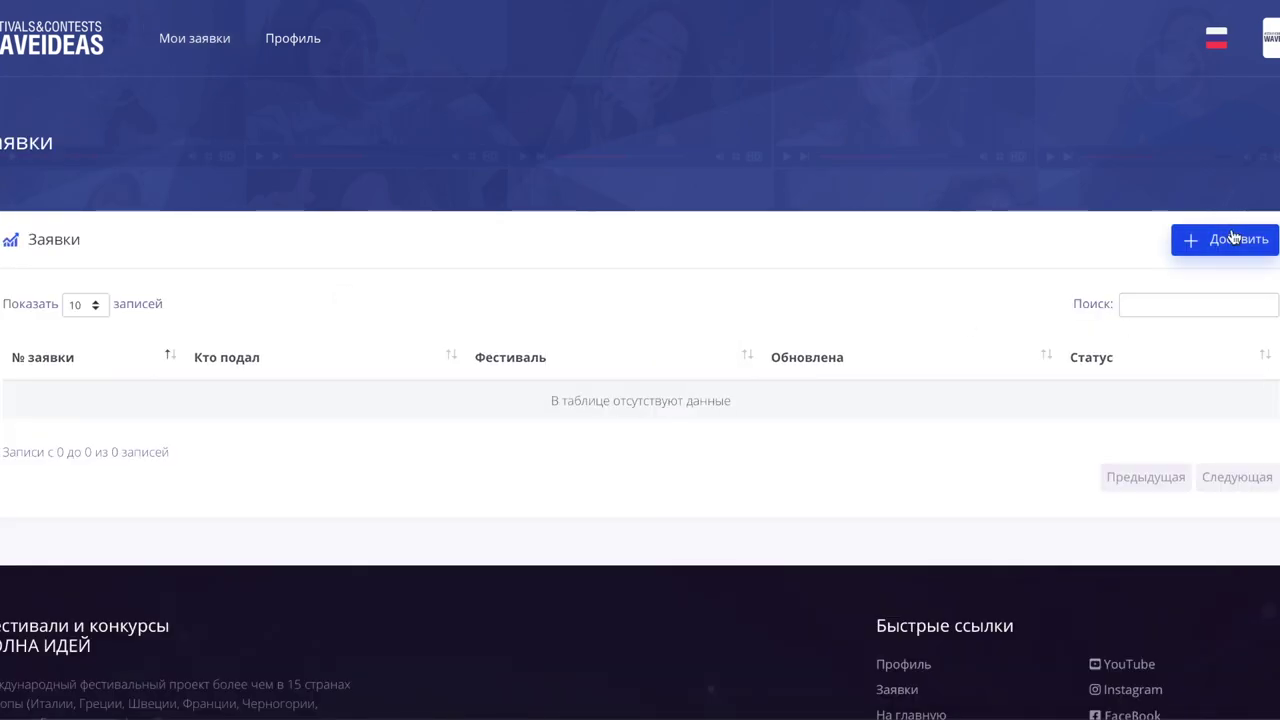
Step: Start a new application with the festival set to #ФЕСТИВАЛЬДОМА
click(1220, 247)
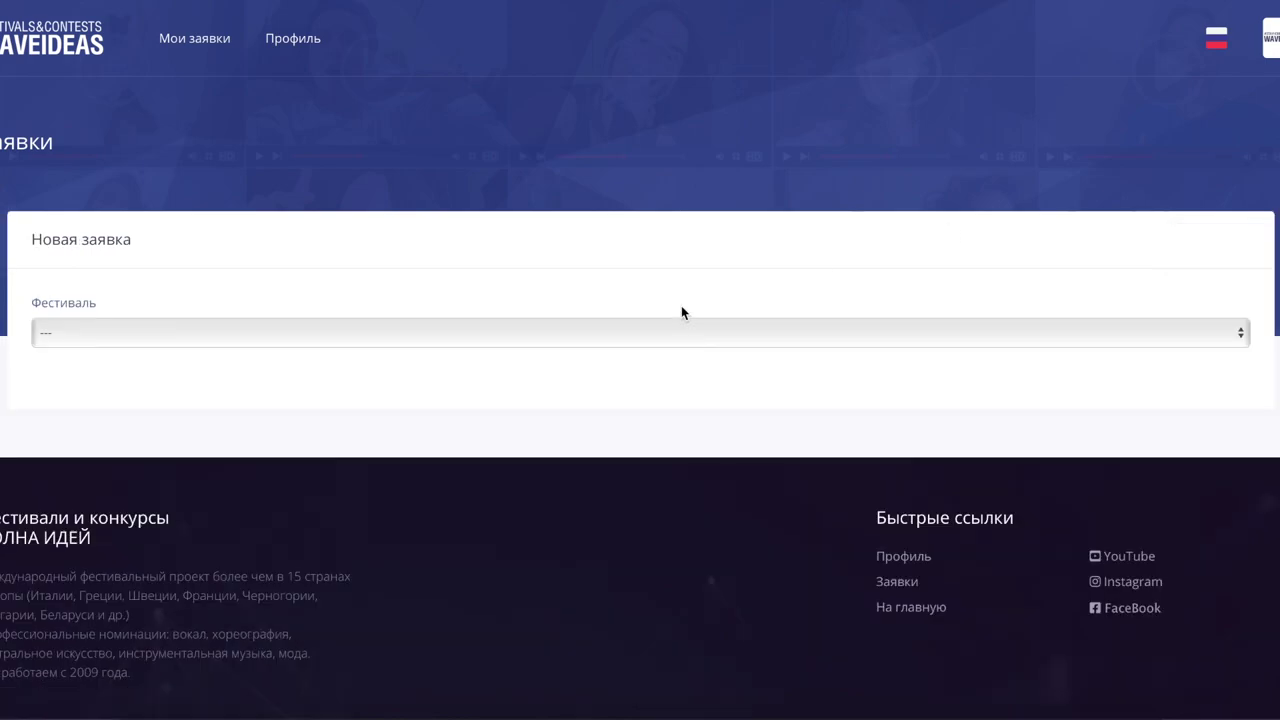
click(699, 334)
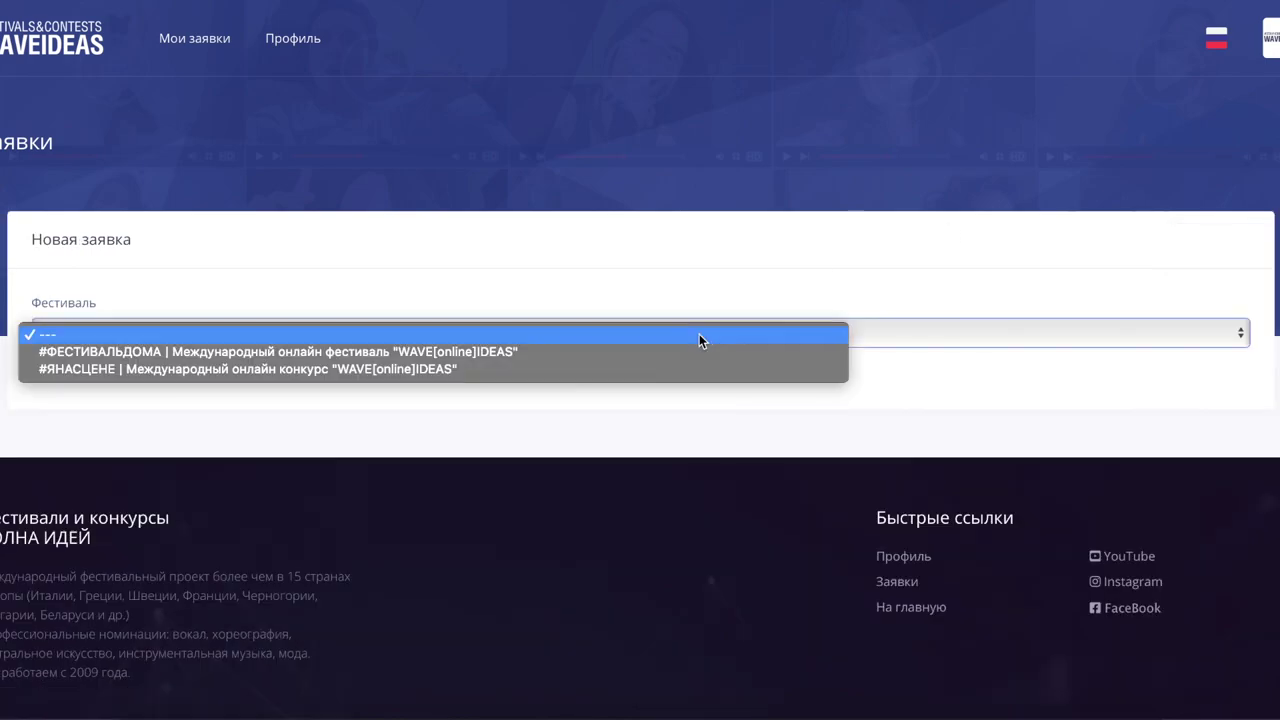
click(592, 351)
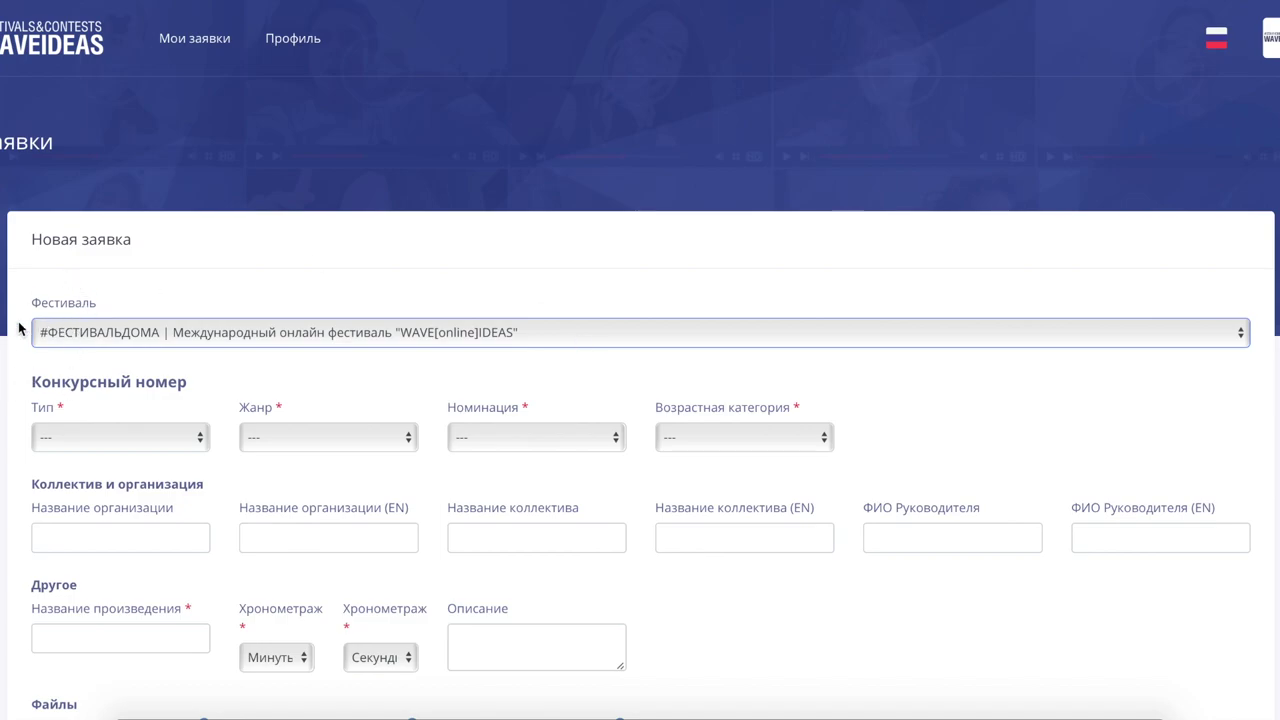
scroll(14, 457, down, 1)
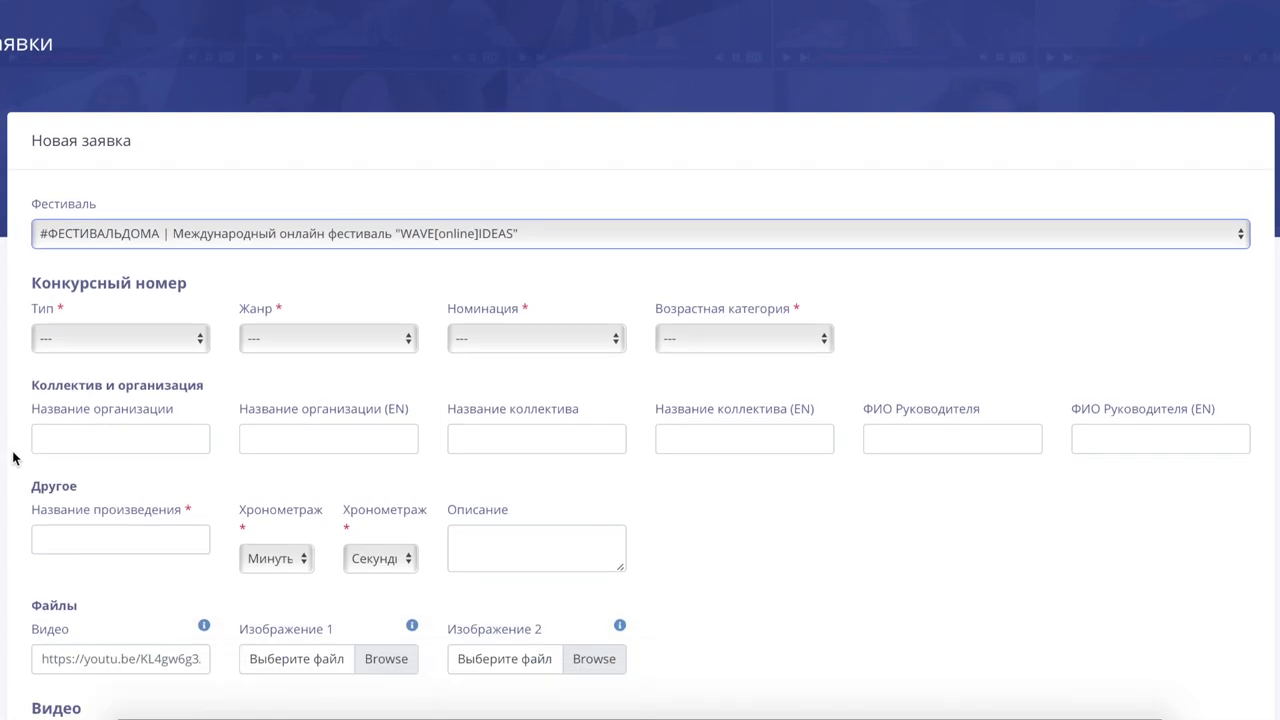
Step: Set the entry to Солист, Вокальный жанр, nomination Эстрадный вокал, age category Старше 25 лет
click(144, 334)
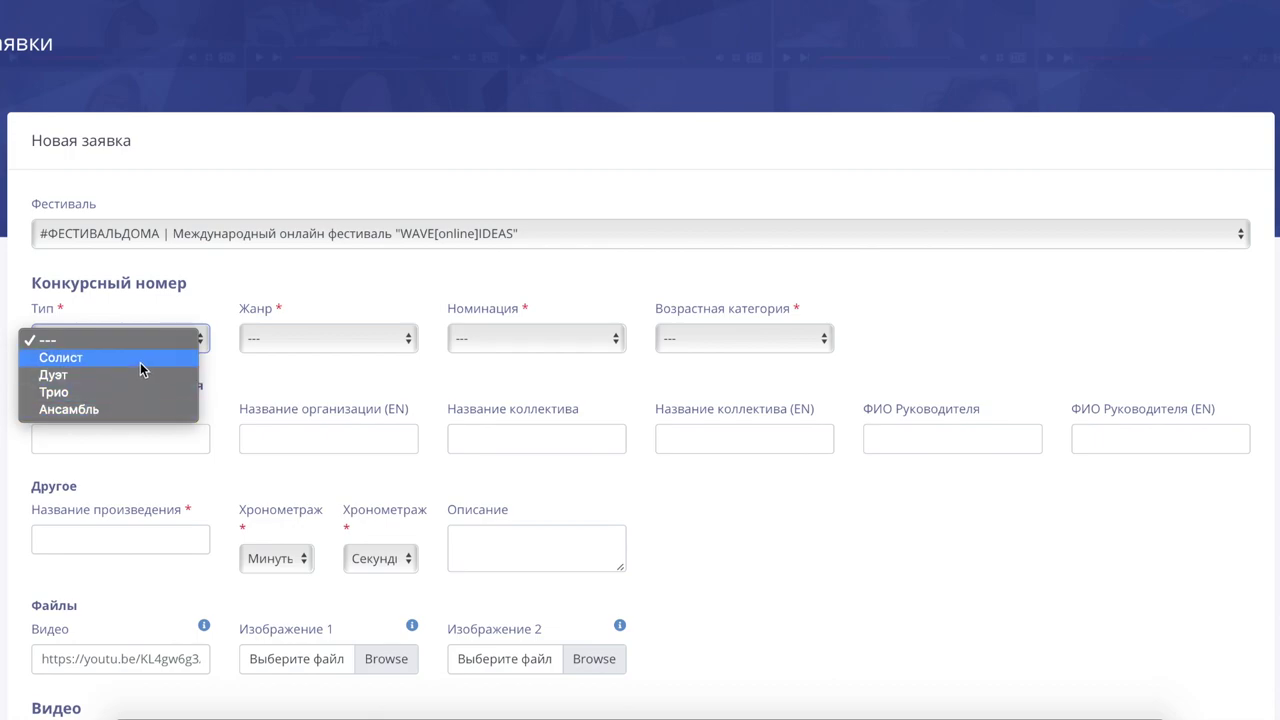
click(140, 366)
click(268, 340)
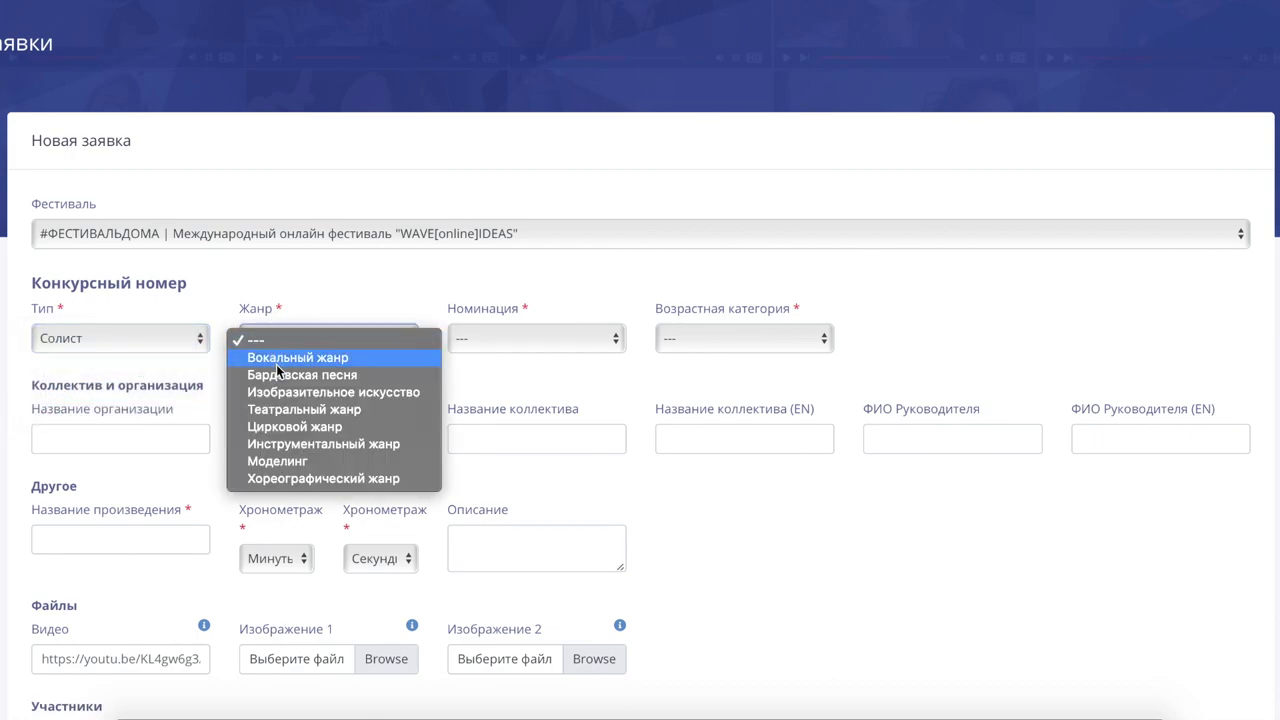
click(278, 360)
click(481, 344)
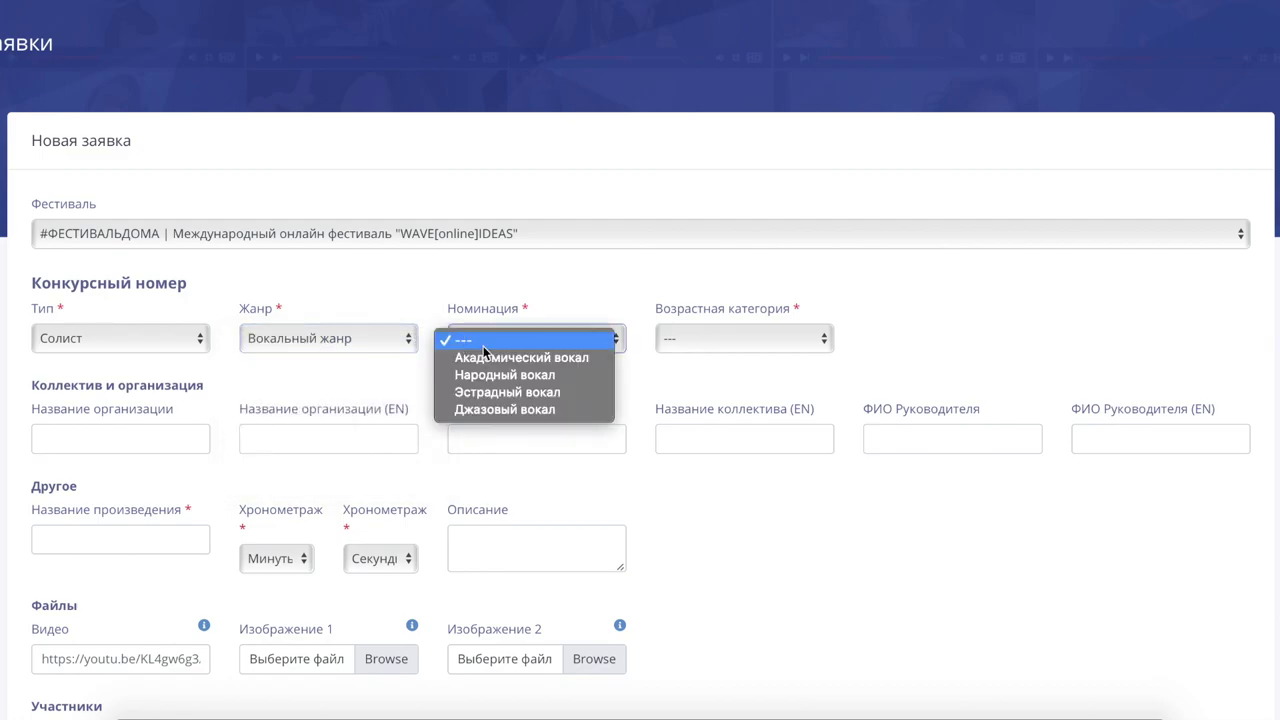
click(487, 397)
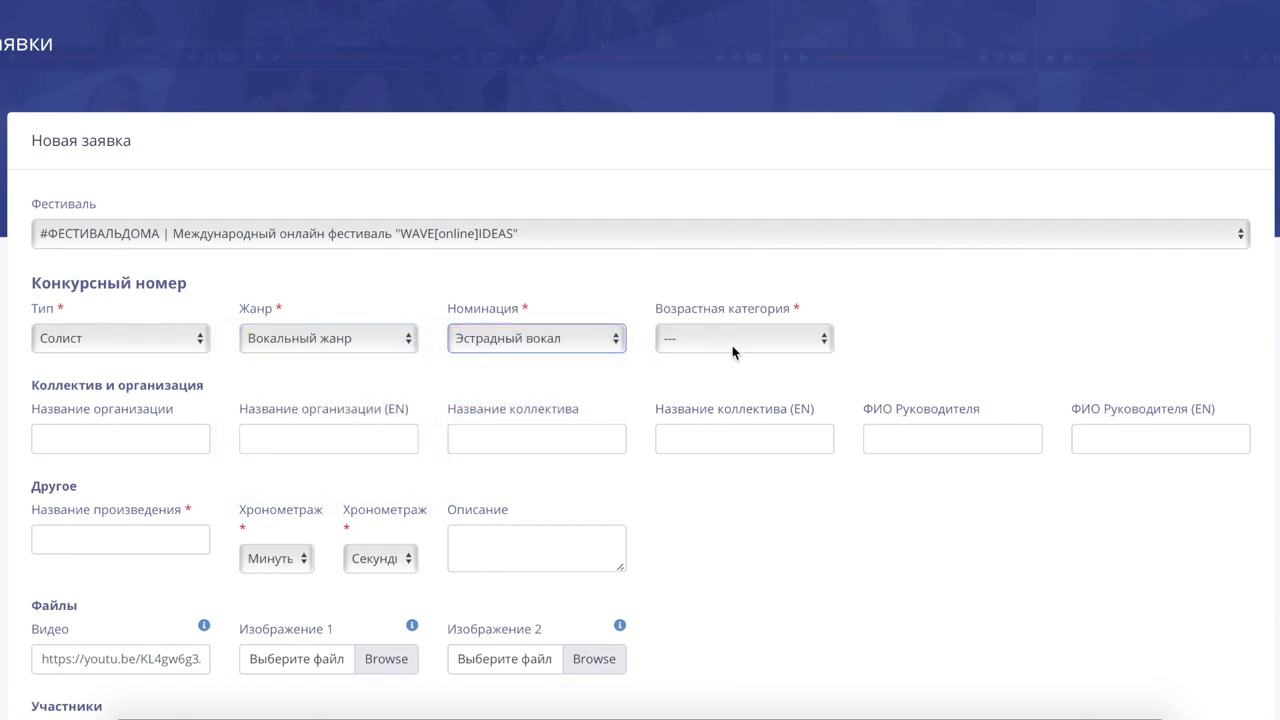
click(734, 342)
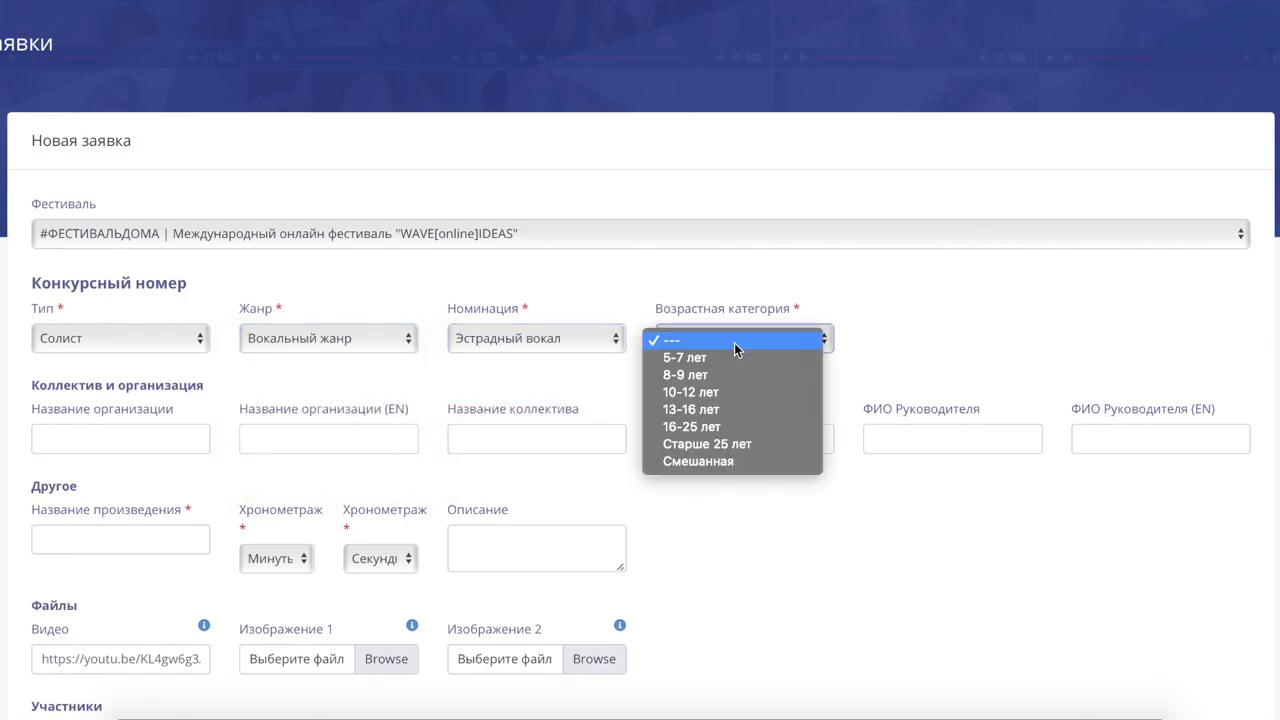
click(738, 444)
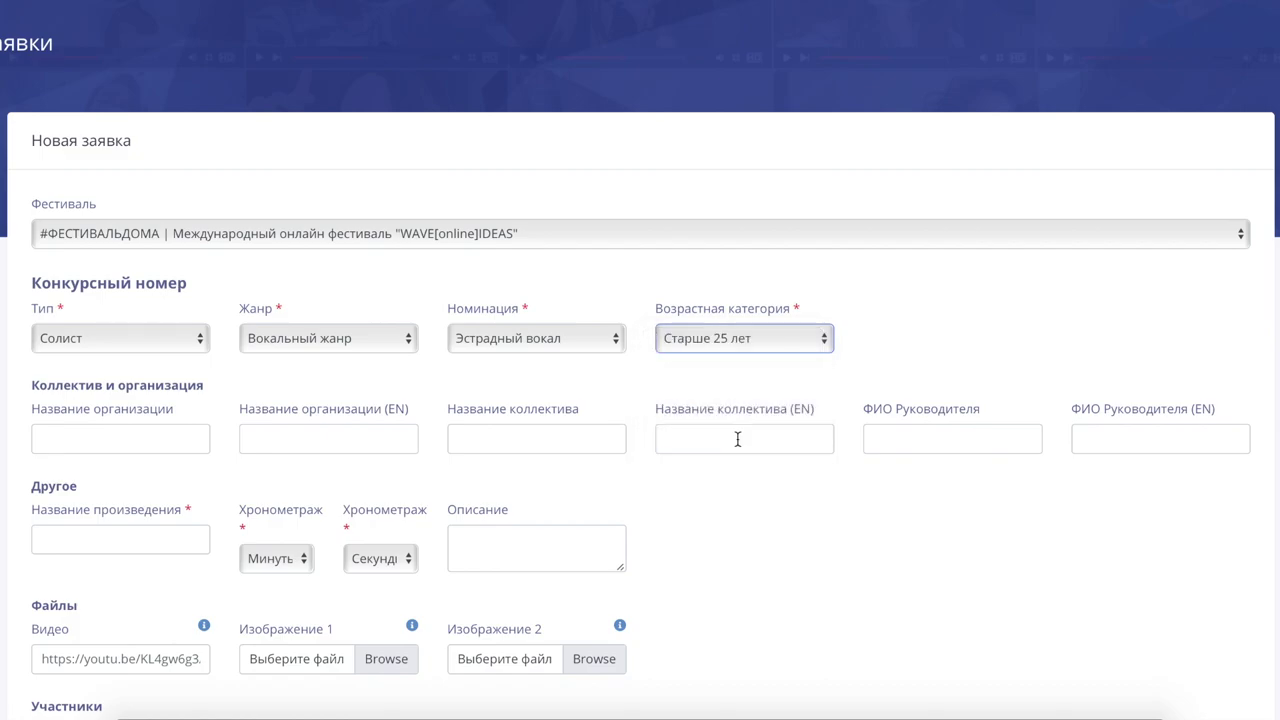
Step: Enter the organisation name Волна Идей and its English name Waveideas
click(90, 445)
text(Dani)
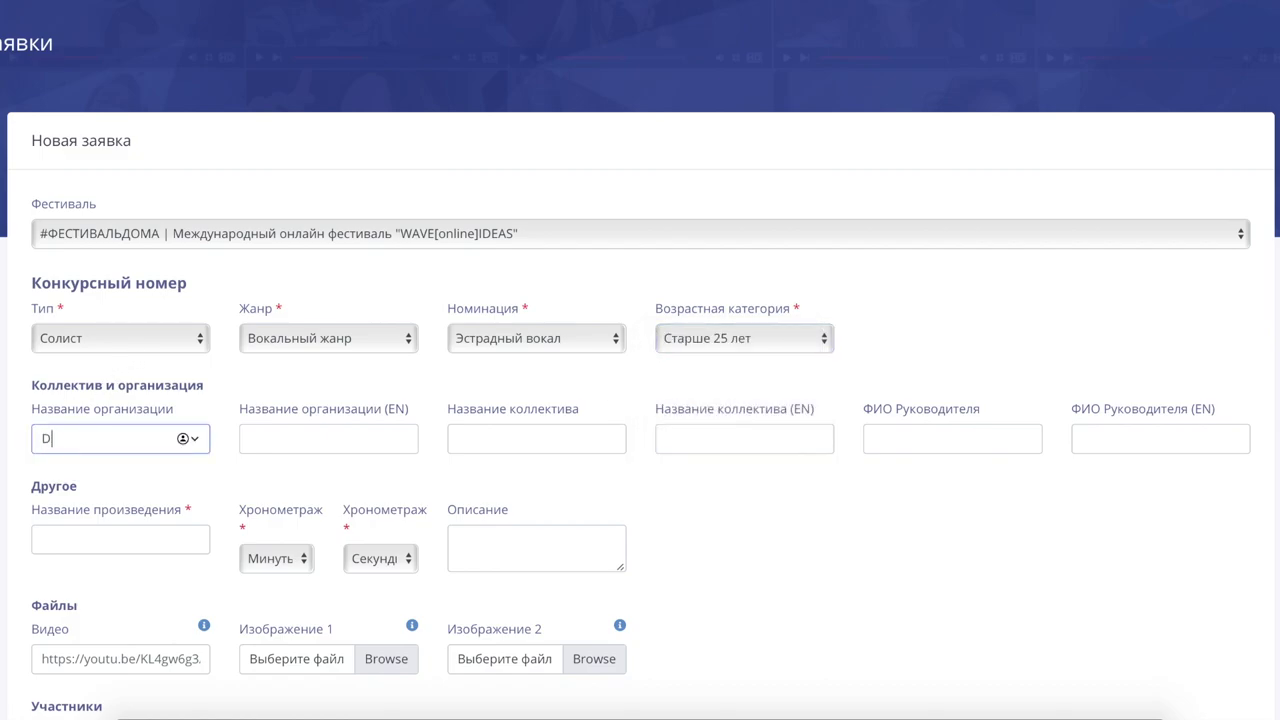
key(BackSpace)
key(BackSpace)
key(BackSpace)
key(BackSpace)
text(Волна Идей)
click(328, 438)
text(Wavei)
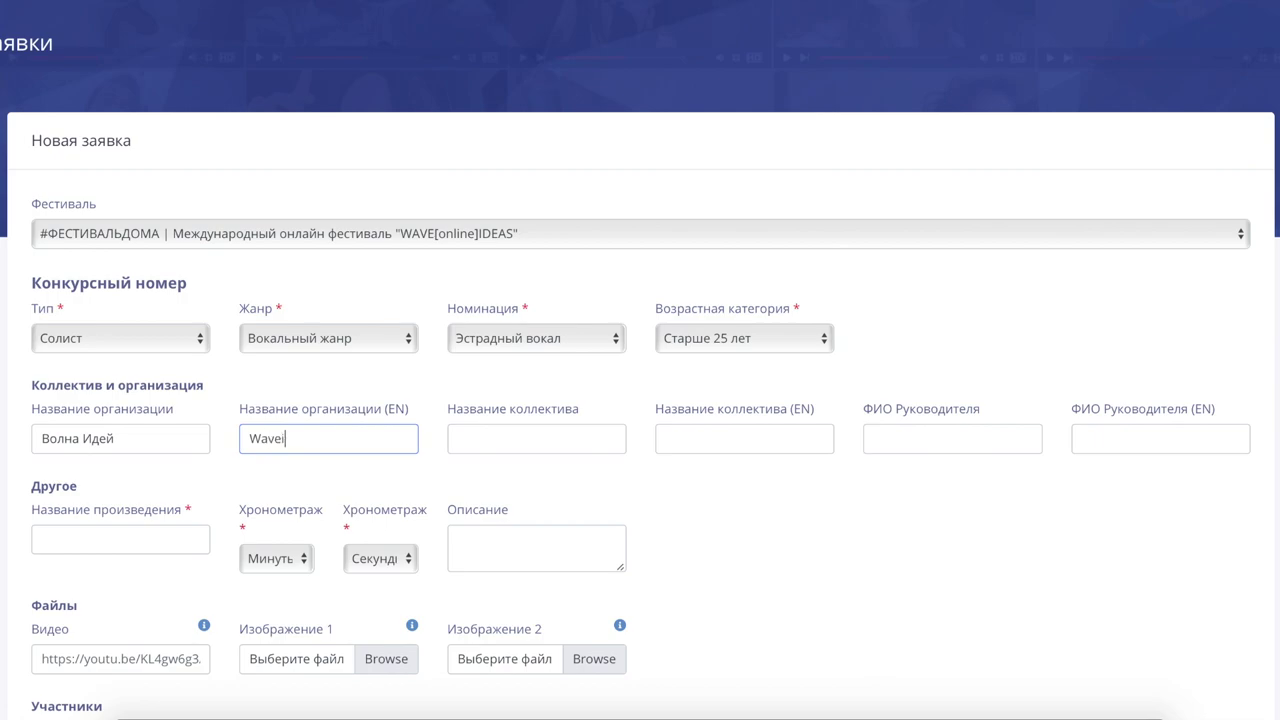
text(deas)
Step: Name the collective Организаторы, with the English name Wavestaff
key(Tab)
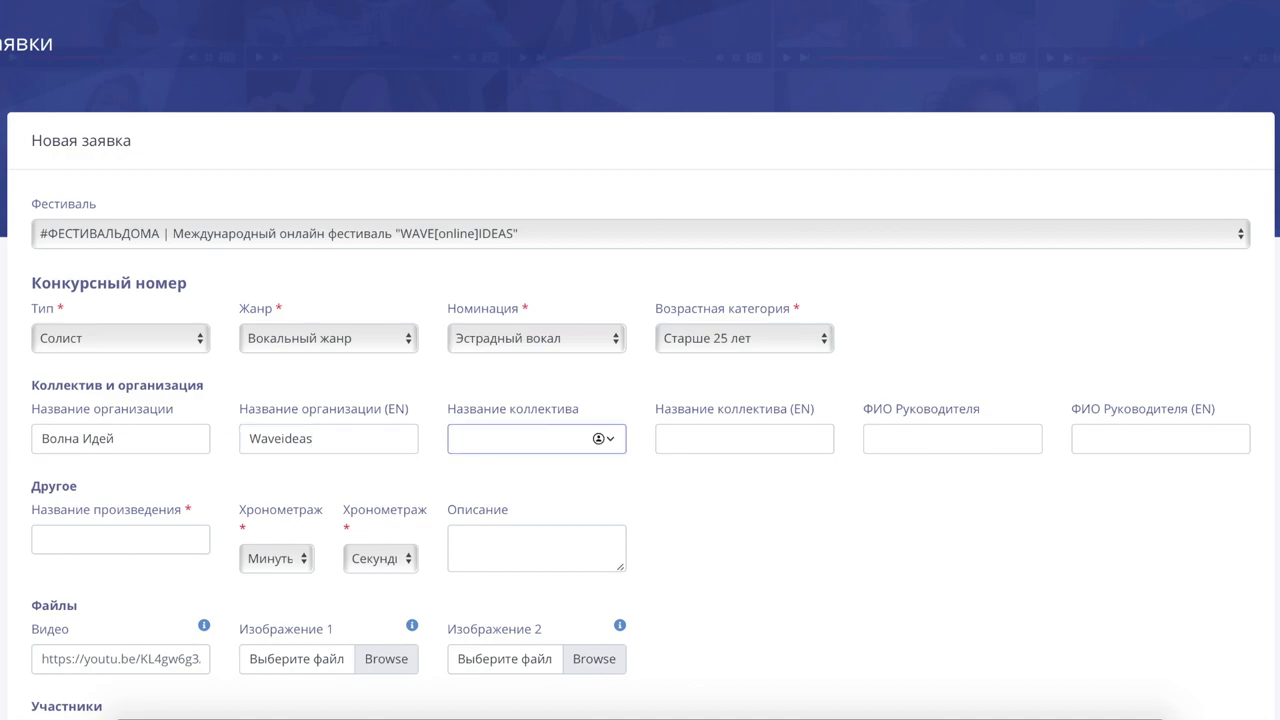
text(Организаторы)
click(667, 438)
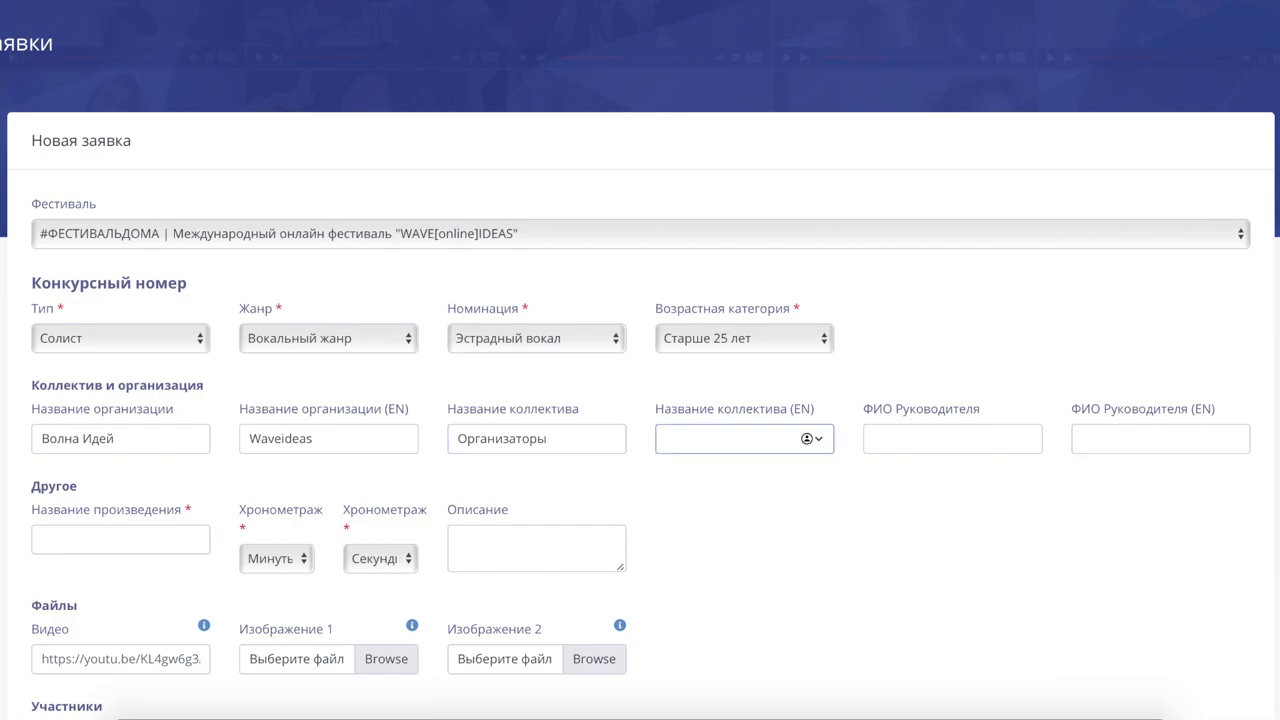
text(Цф)
key(BackSpace)
key(BackSpace)
text(Wa)
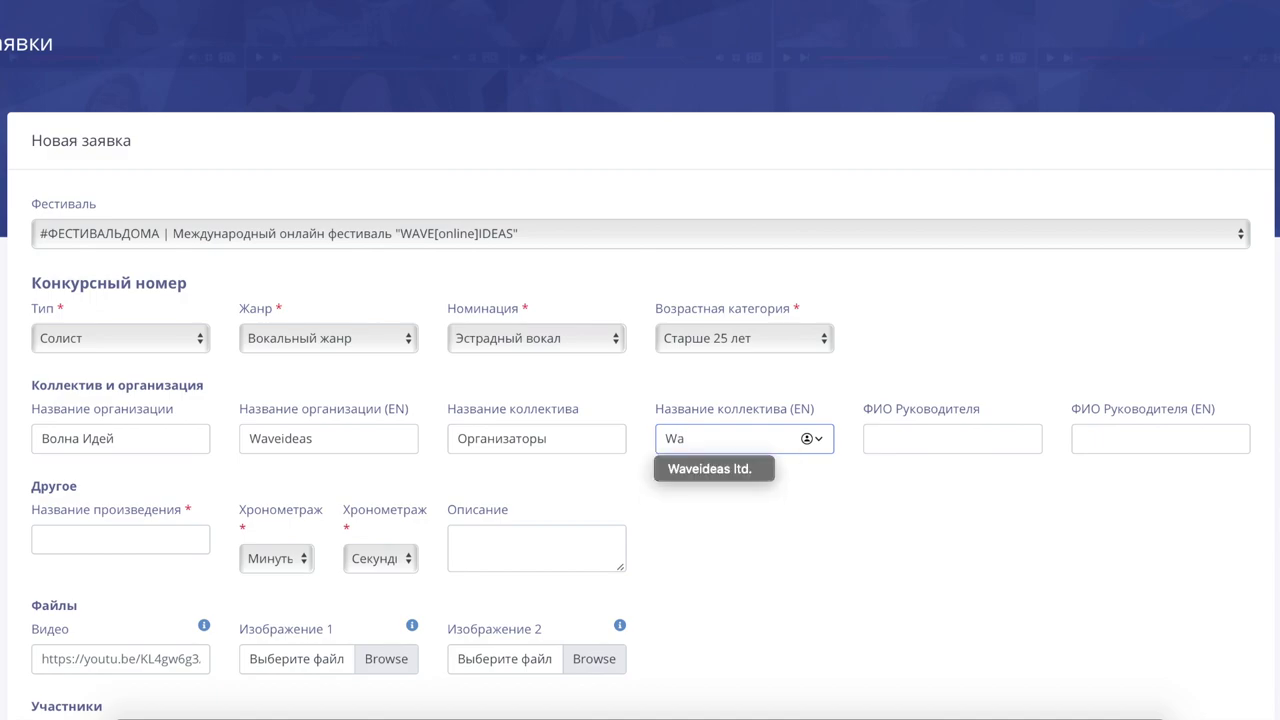
text(vestaff)
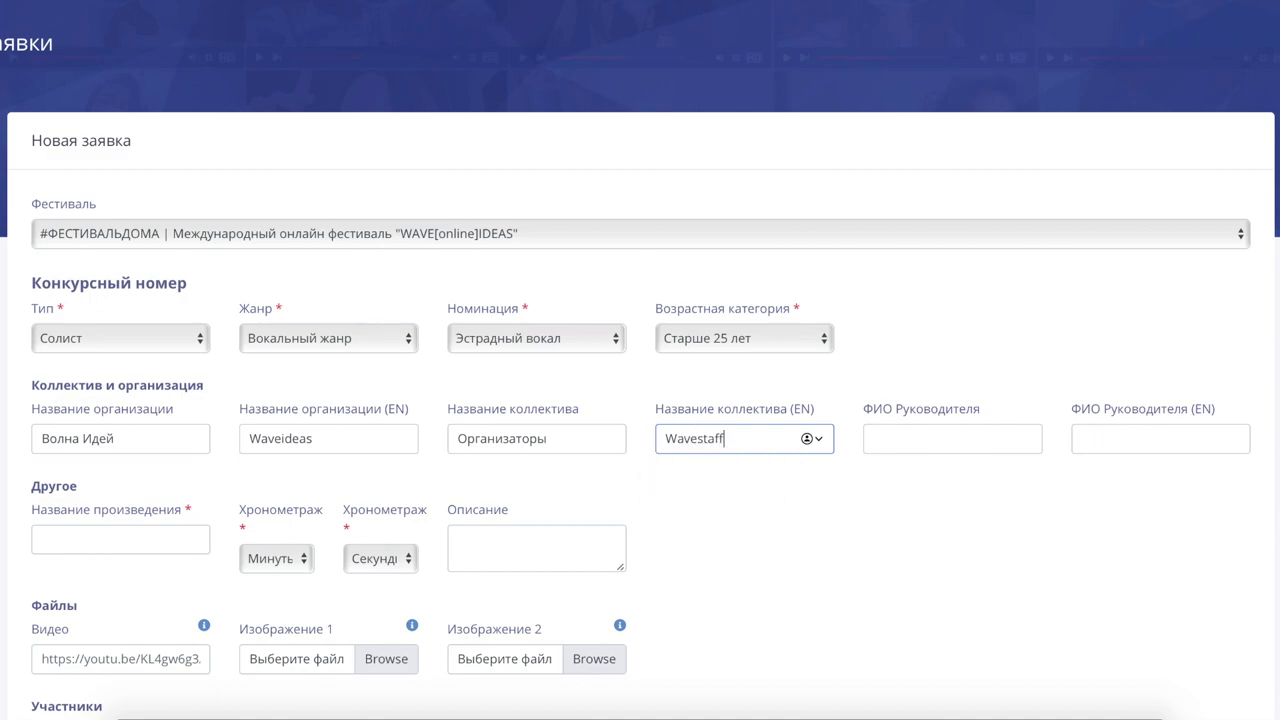
Step: Enter the leader's full name in Russian, removing the stray typed letters
click(994, 435)
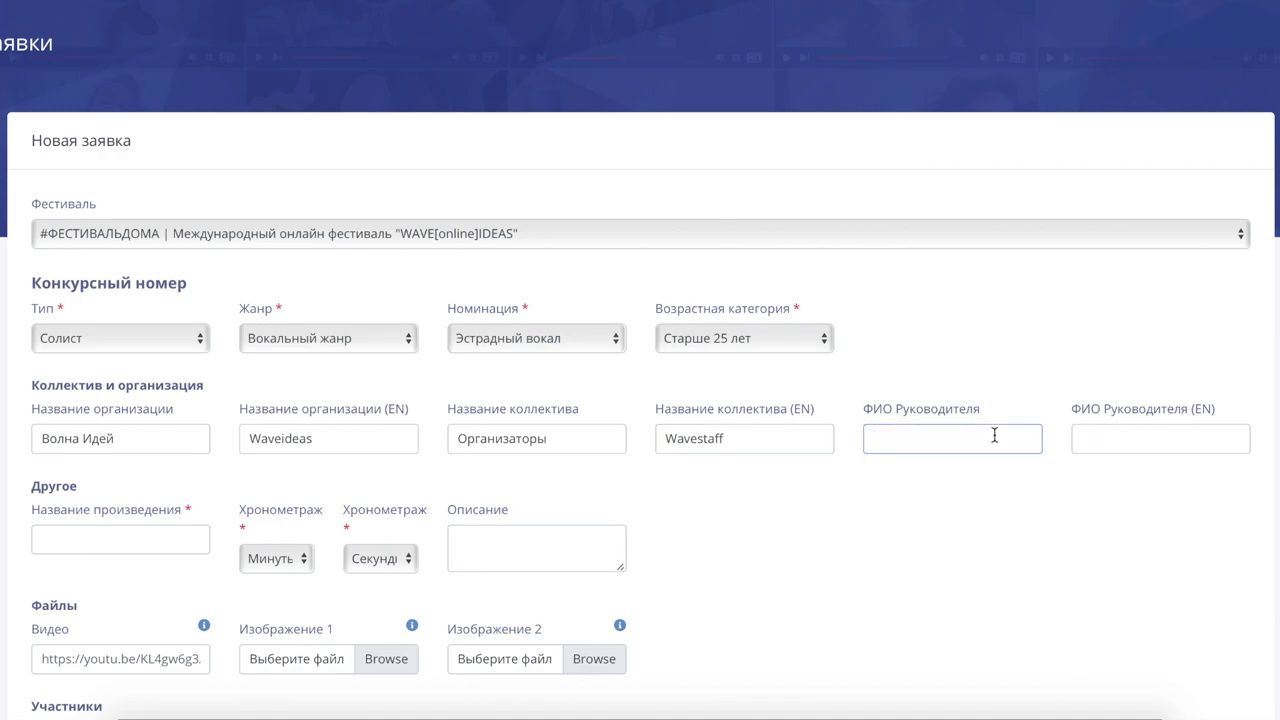
Step: Enter the leader's full name in Latin letters and correct the misspelled patronymic
click(1160, 438)
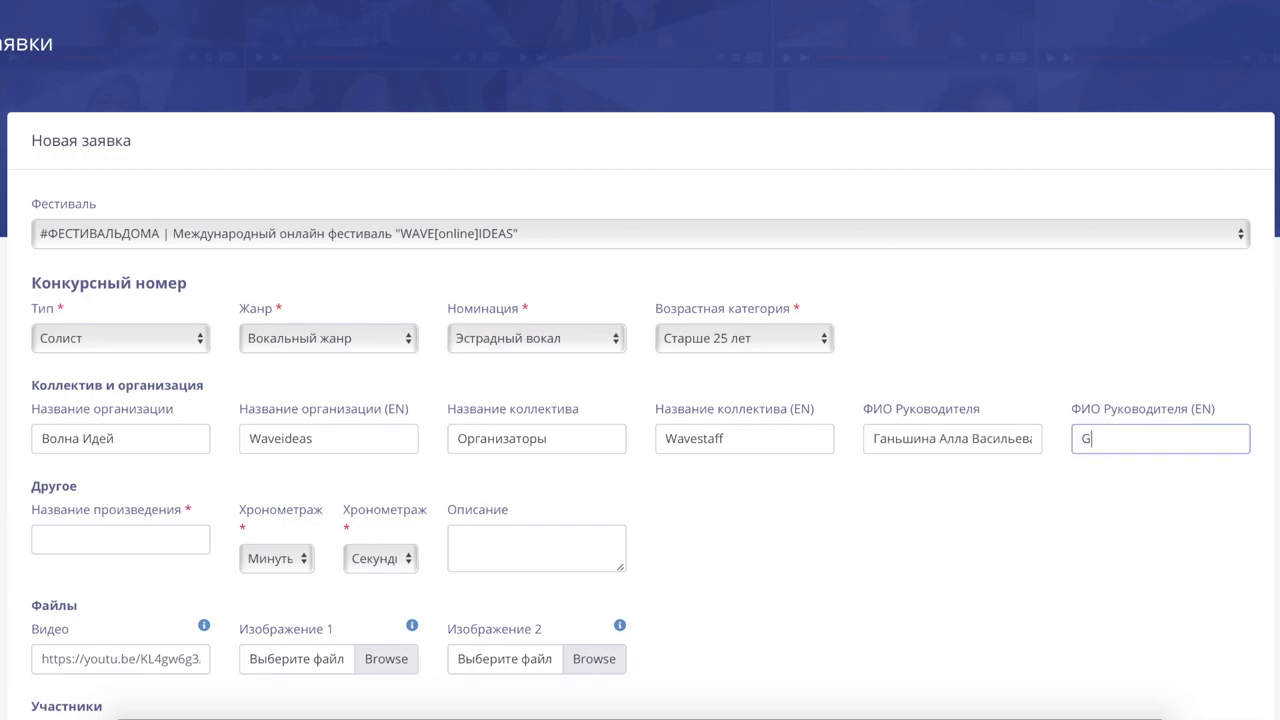
click(1195, 437)
key(BackSpace)
key(BackSpace)
key(BackSpace)
text(ile)
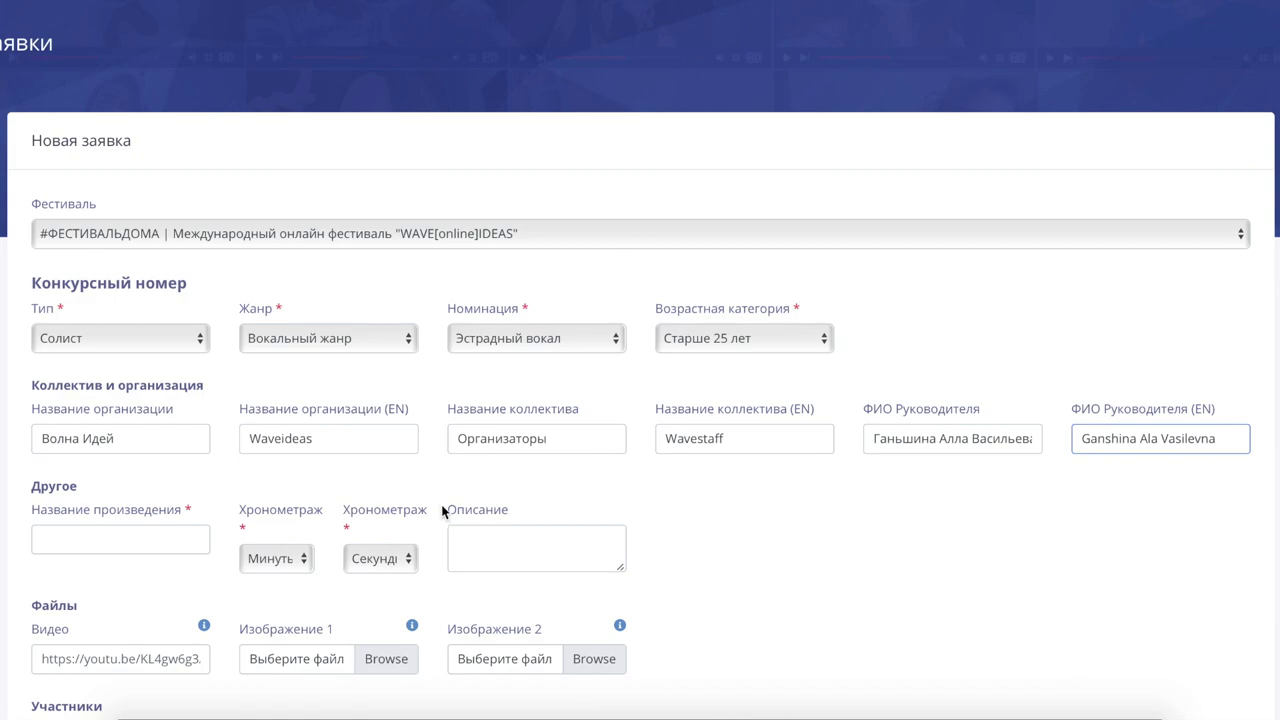
Step: Title the work «Плачу на техно» and set its duration to 2 minutes 52 seconds
click(121, 540)
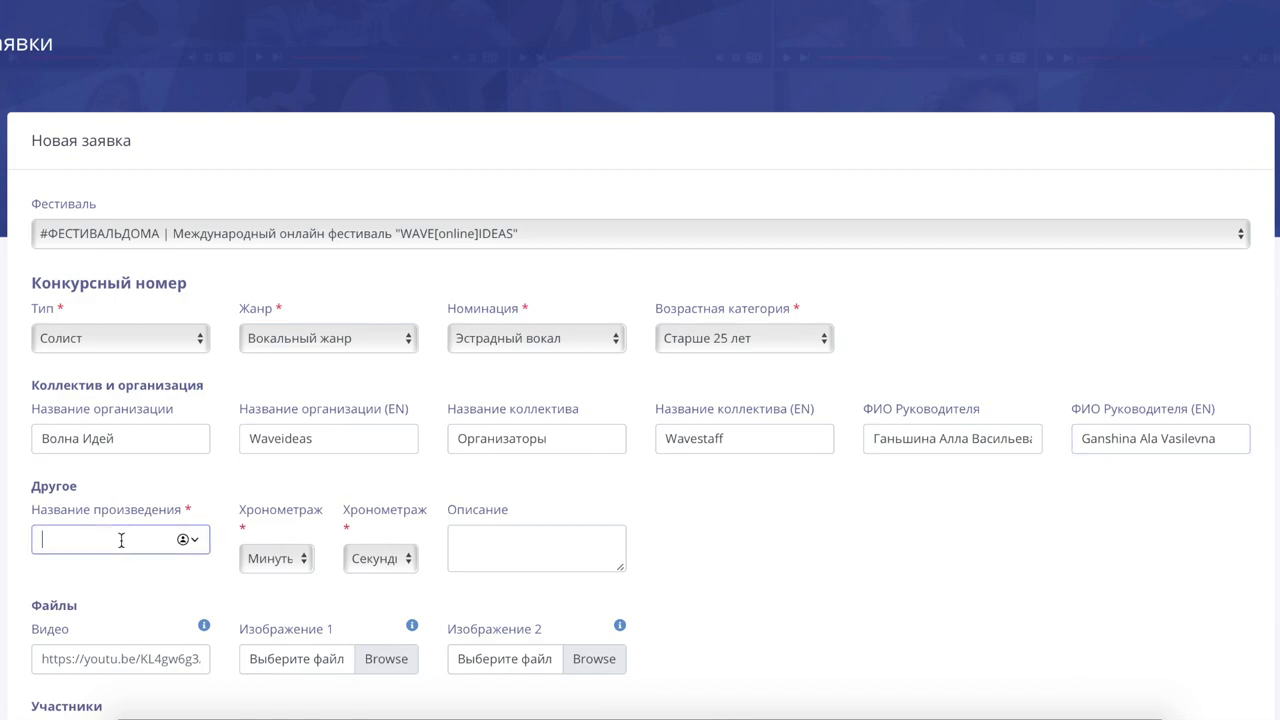
text(Плачу на техно)
scroll(229, 571, down, 2)
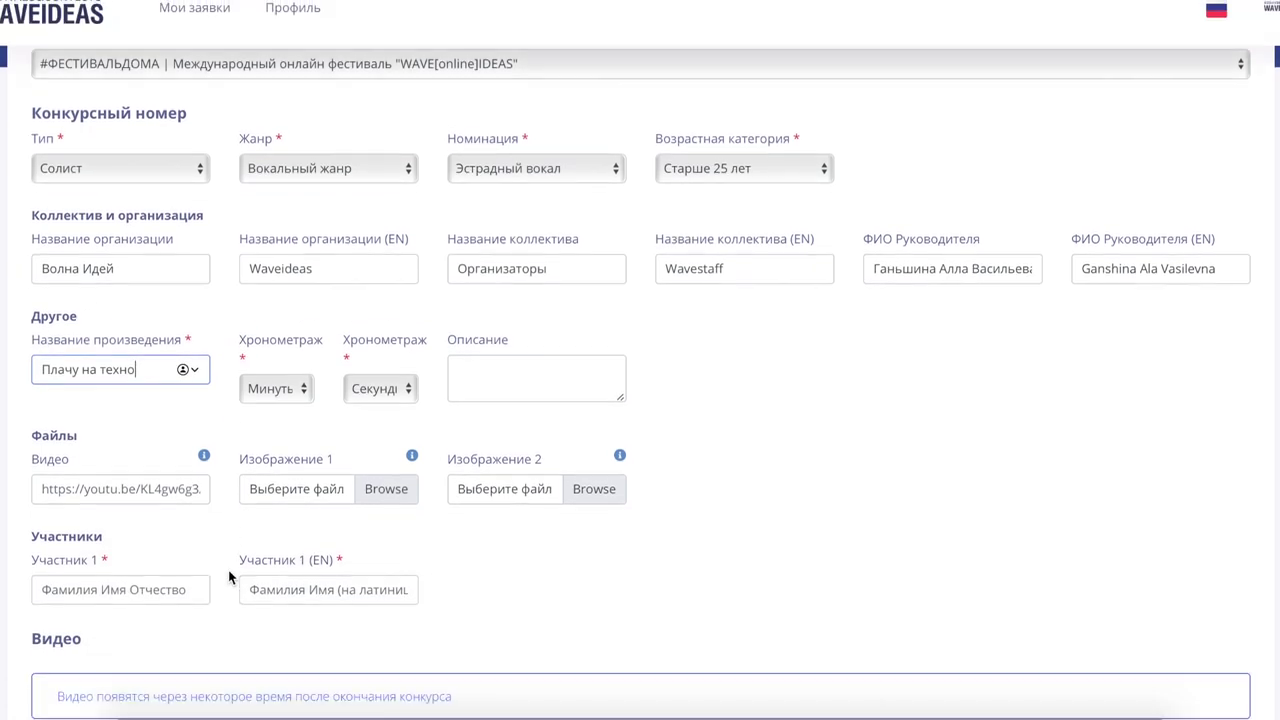
click(297, 385)
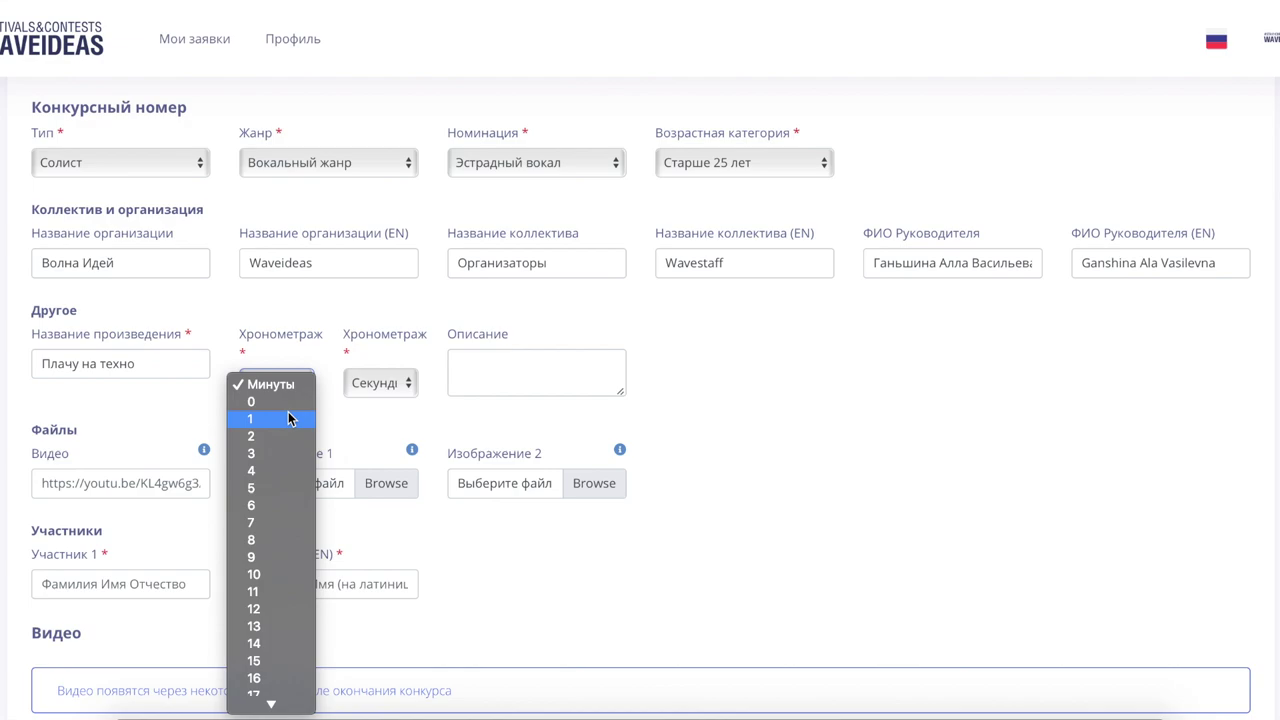
click(283, 438)
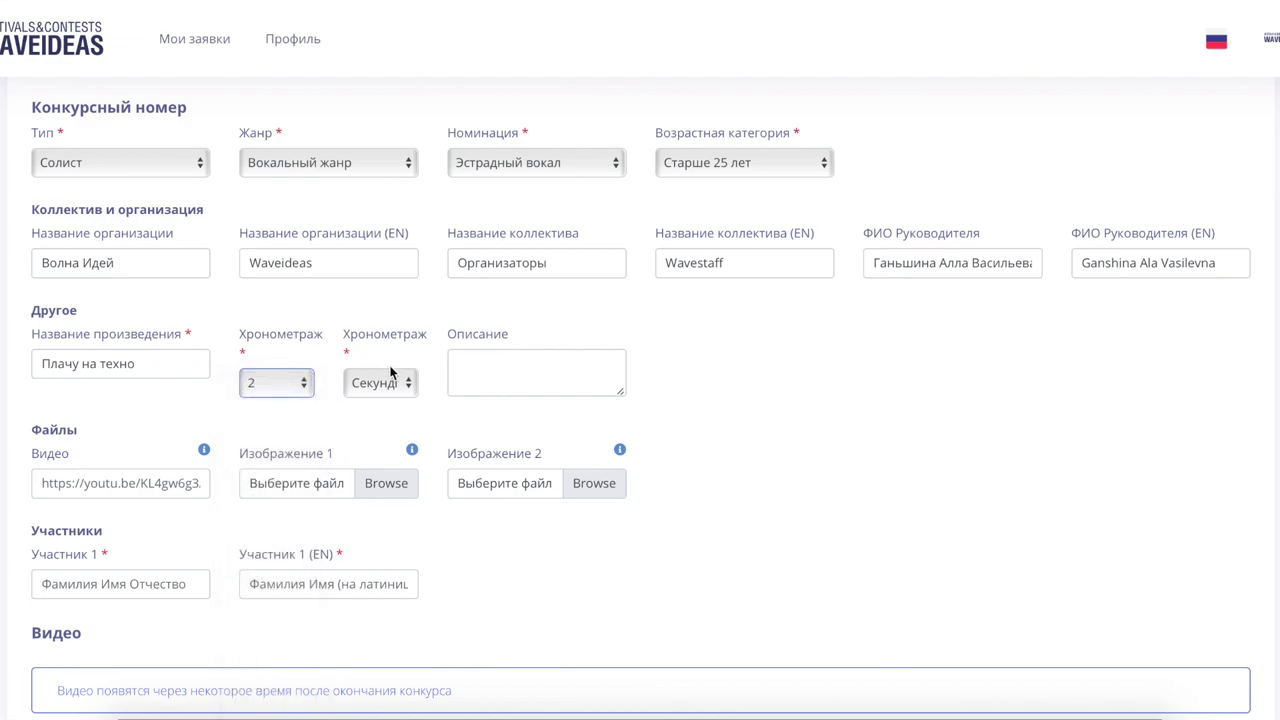
click(383, 383)
scroll(369, 595, down, 10)
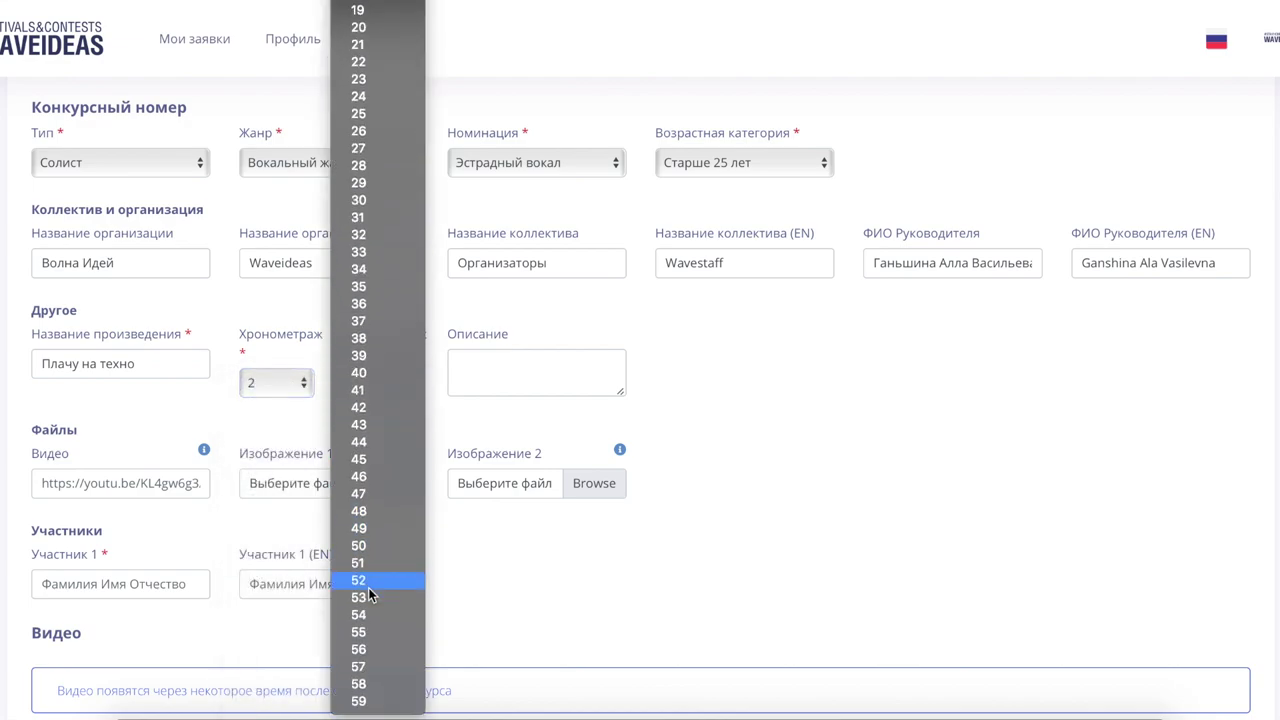
click(369, 580)
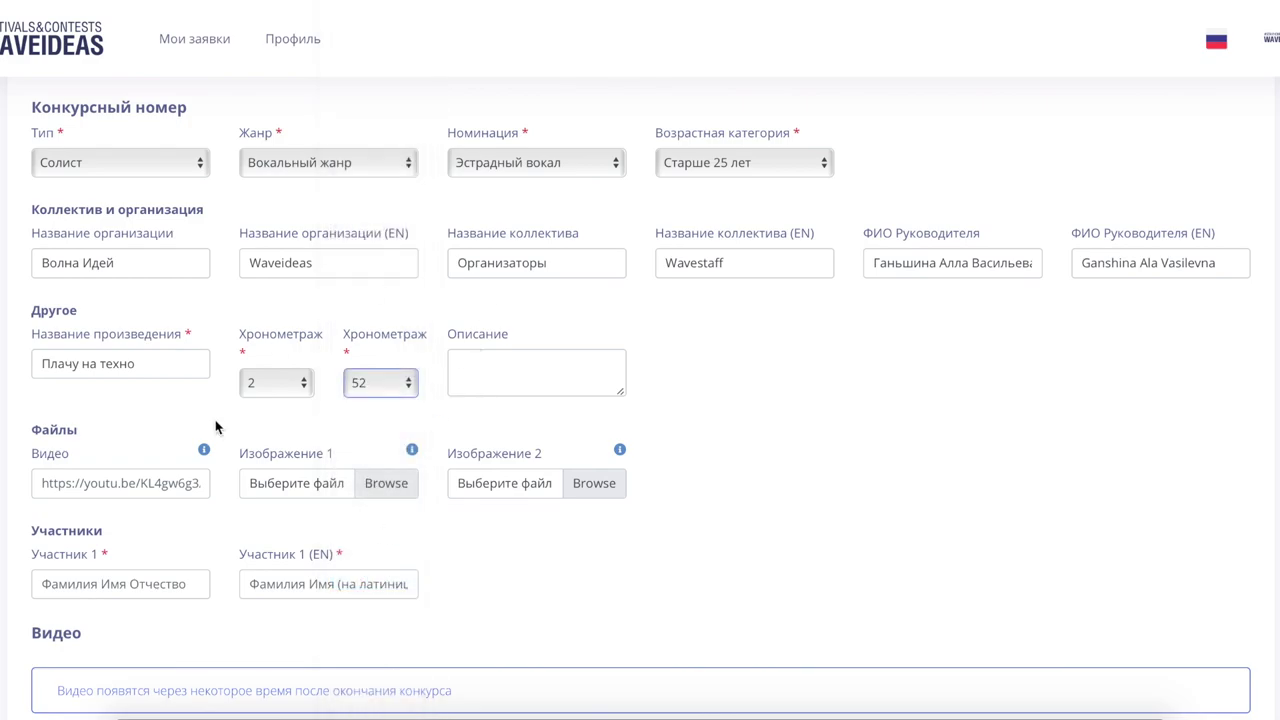
Step: Check the description and video link fields, viewing and dismissing the video link help
click(533, 372)
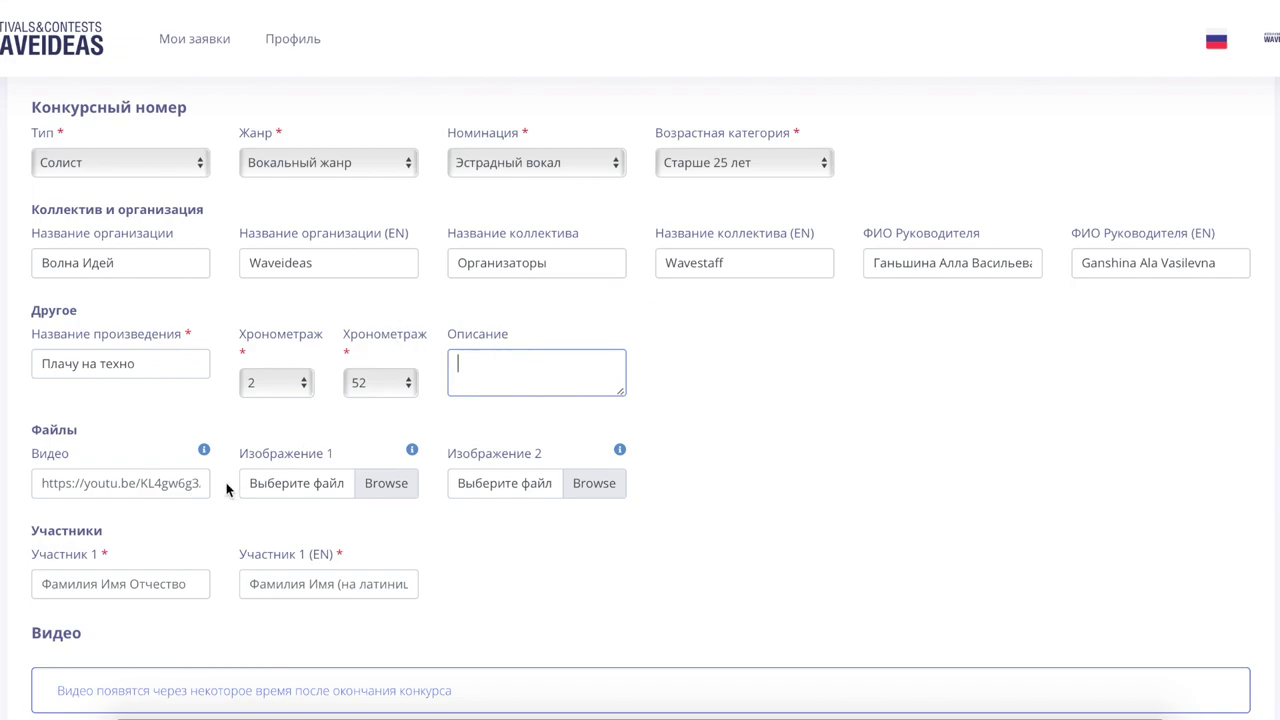
click(127, 483)
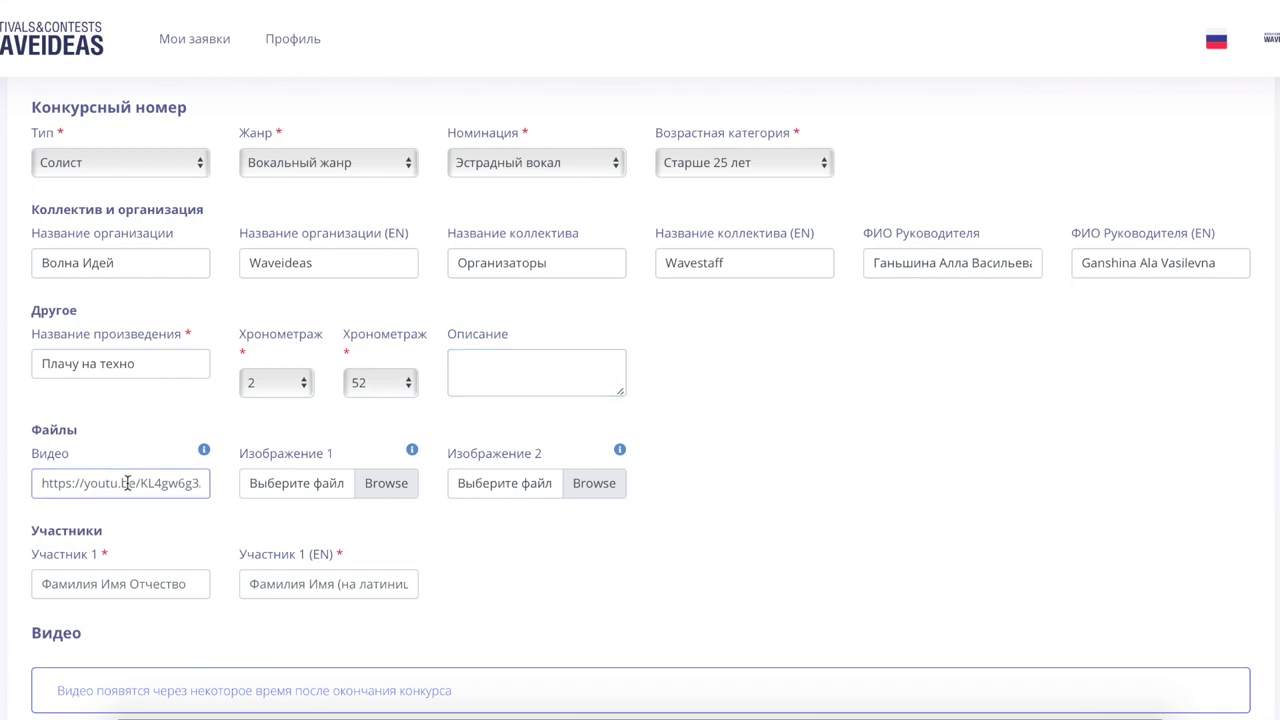
drag(127, 483, 205, 452)
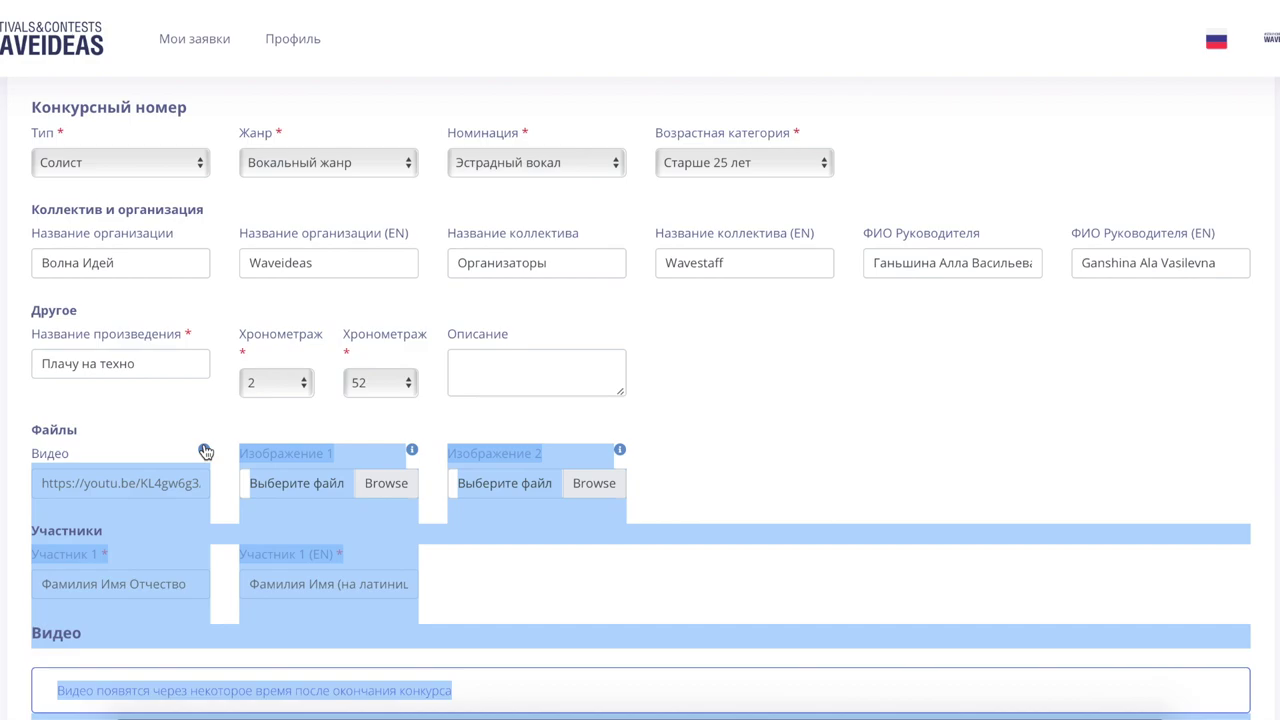
click(204, 451)
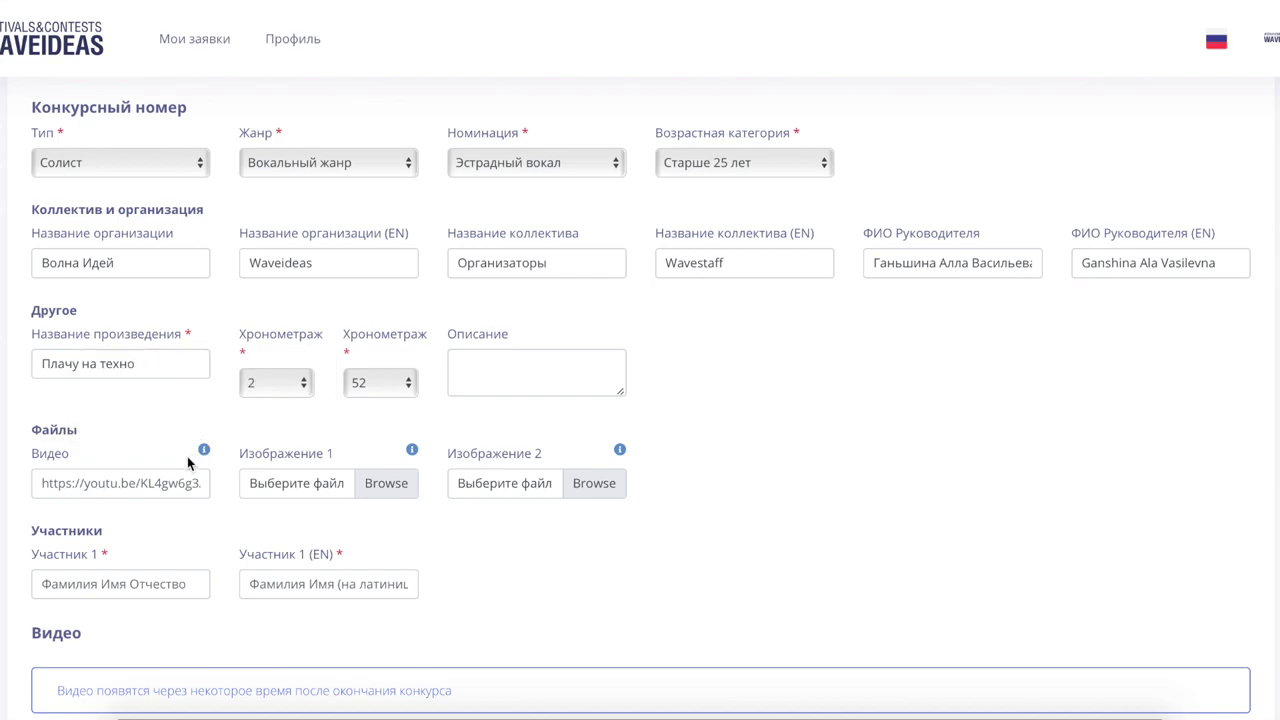
click(155, 485)
mouse_move(206, 456)
mouse_move(413, 451)
scroll(228, 540, down, 1)
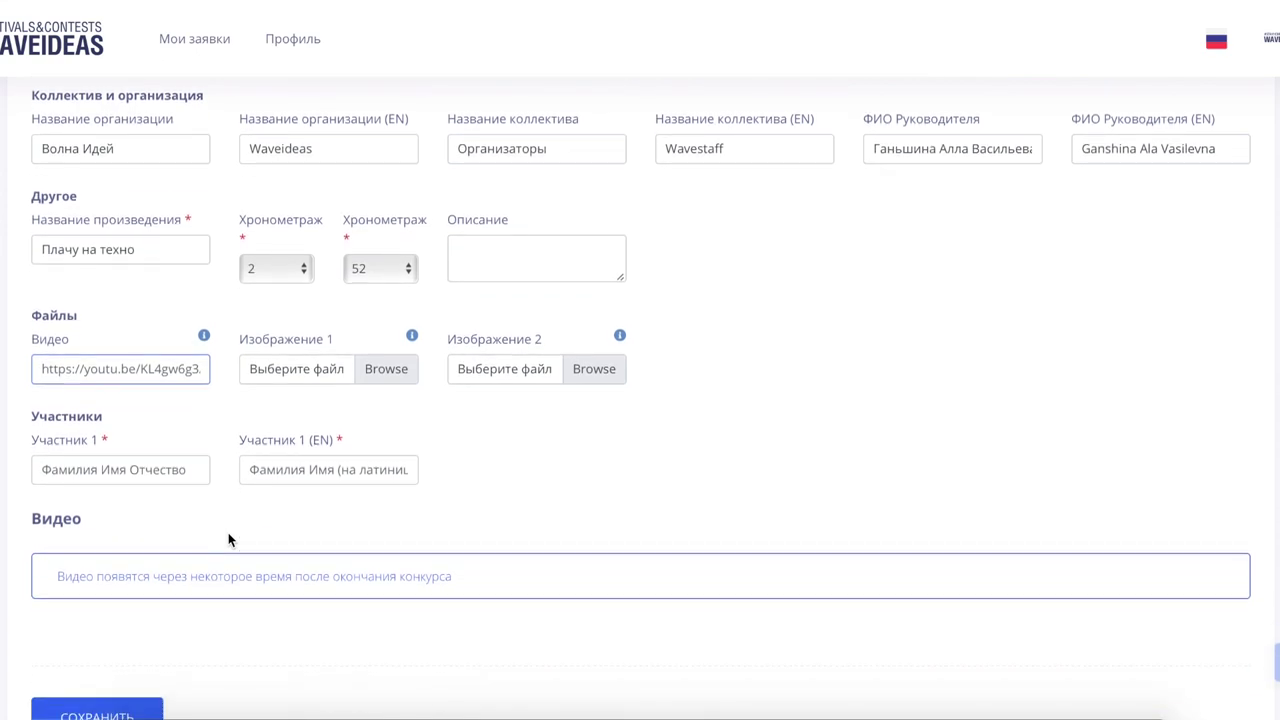
Step: Add the first participant's full name in Russian and its Latin spelling
click(99, 478)
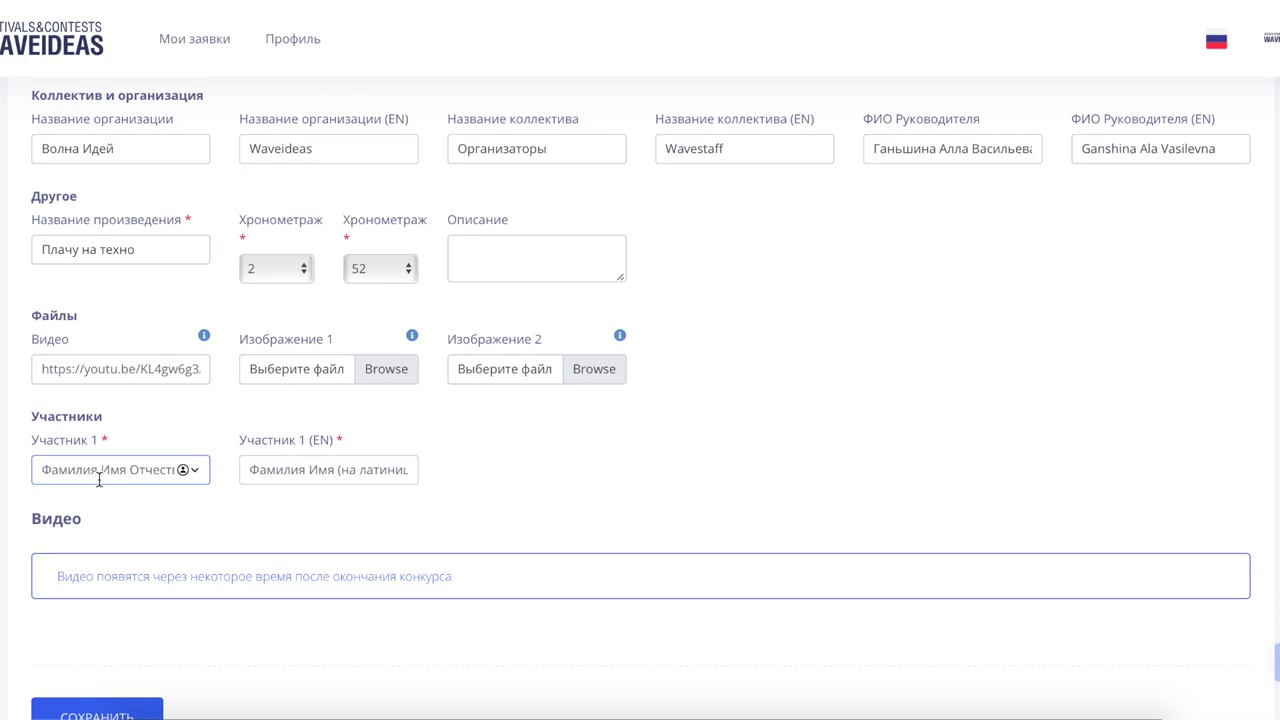
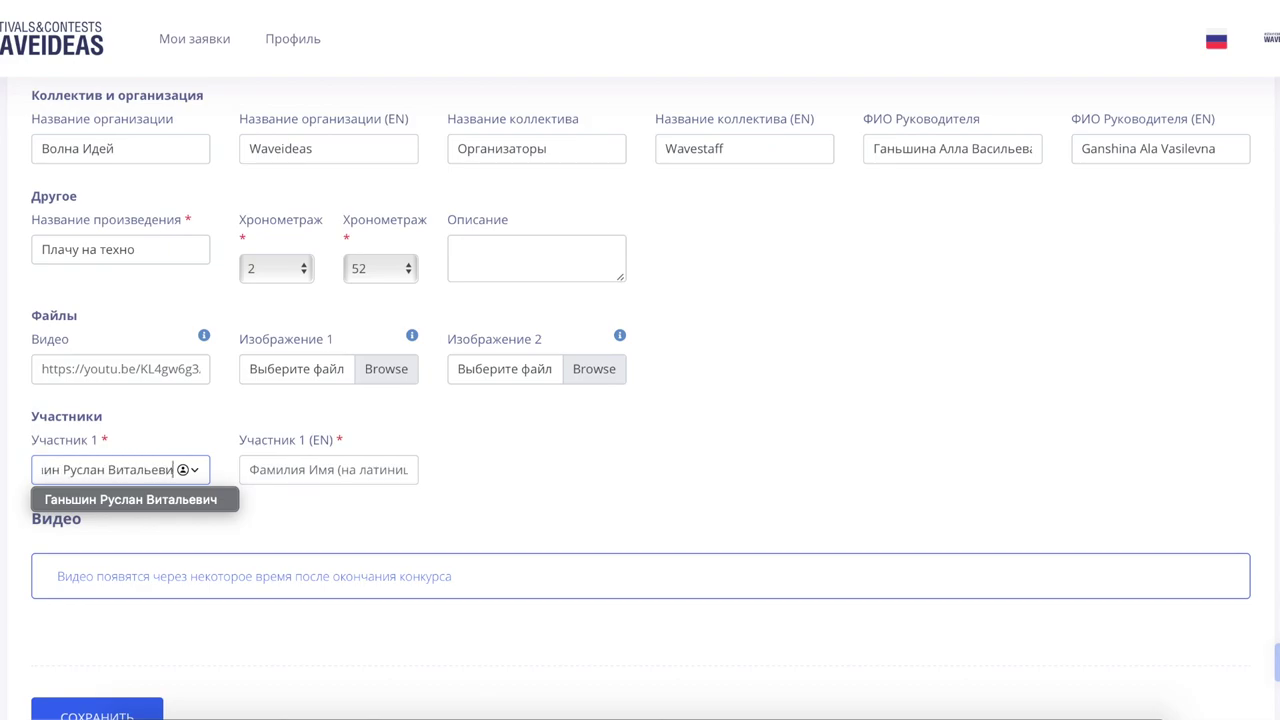
key(Tab)
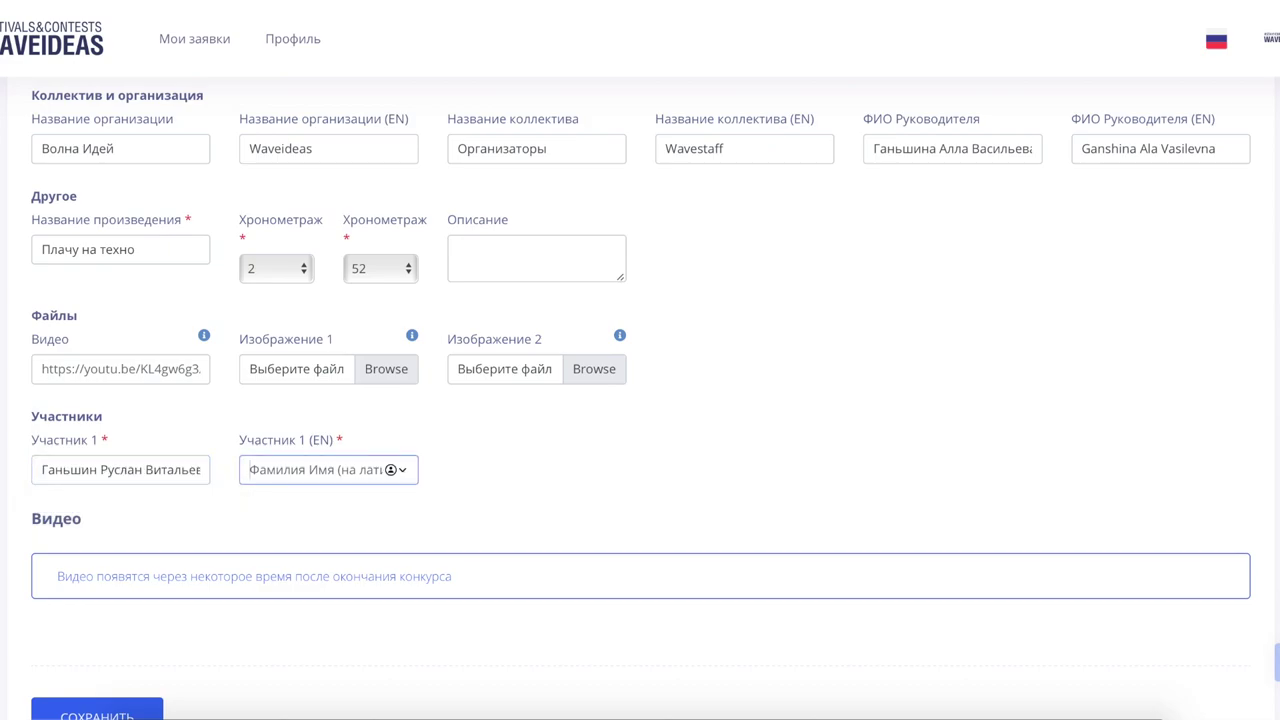
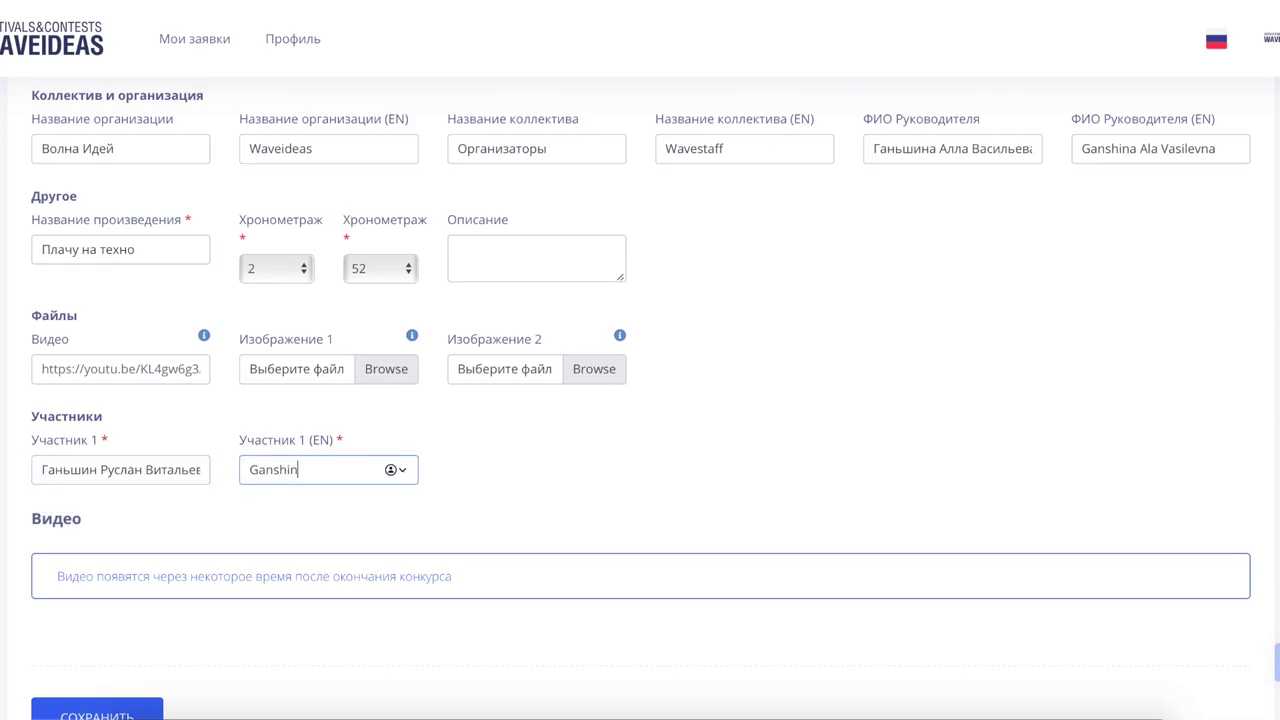
click(529, 503)
Step: Save the application so it appears in the list as Заявка №68
scroll(523, 507, down, 2)
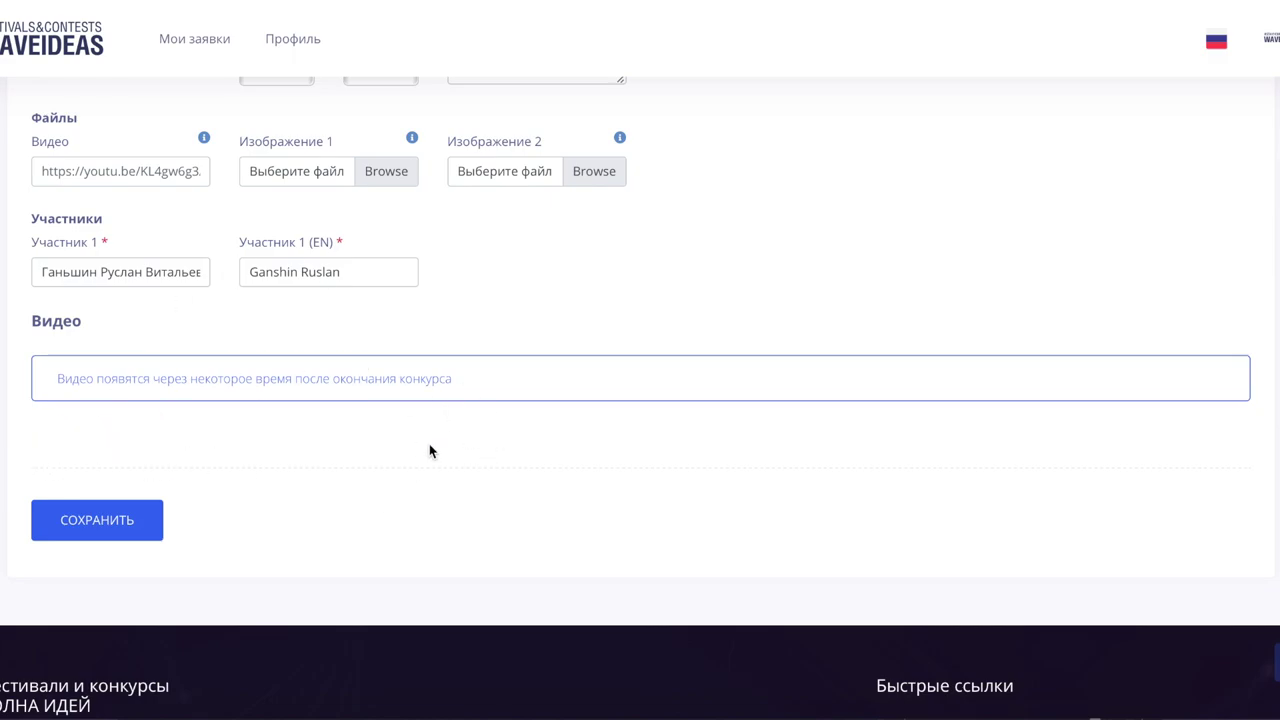
scroll(452, 260, up, 3)
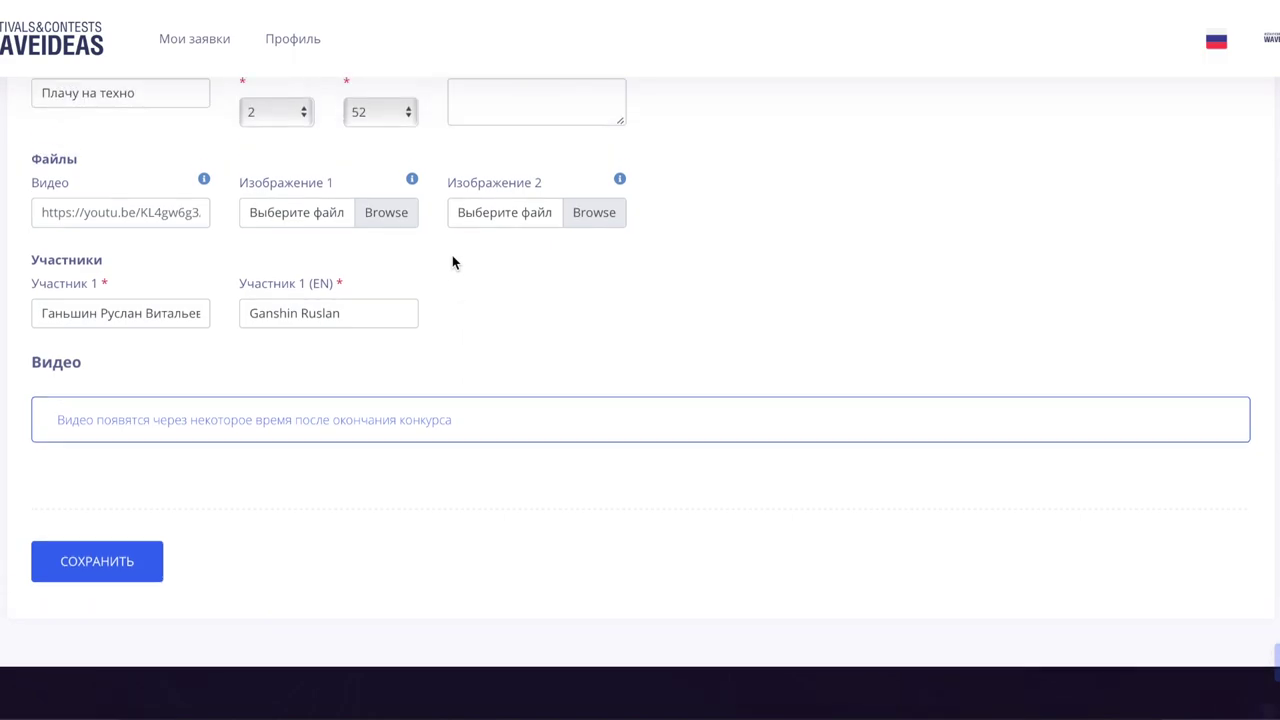
scroll(452, 262, up, 3)
scroll(452, 262, down, 6)
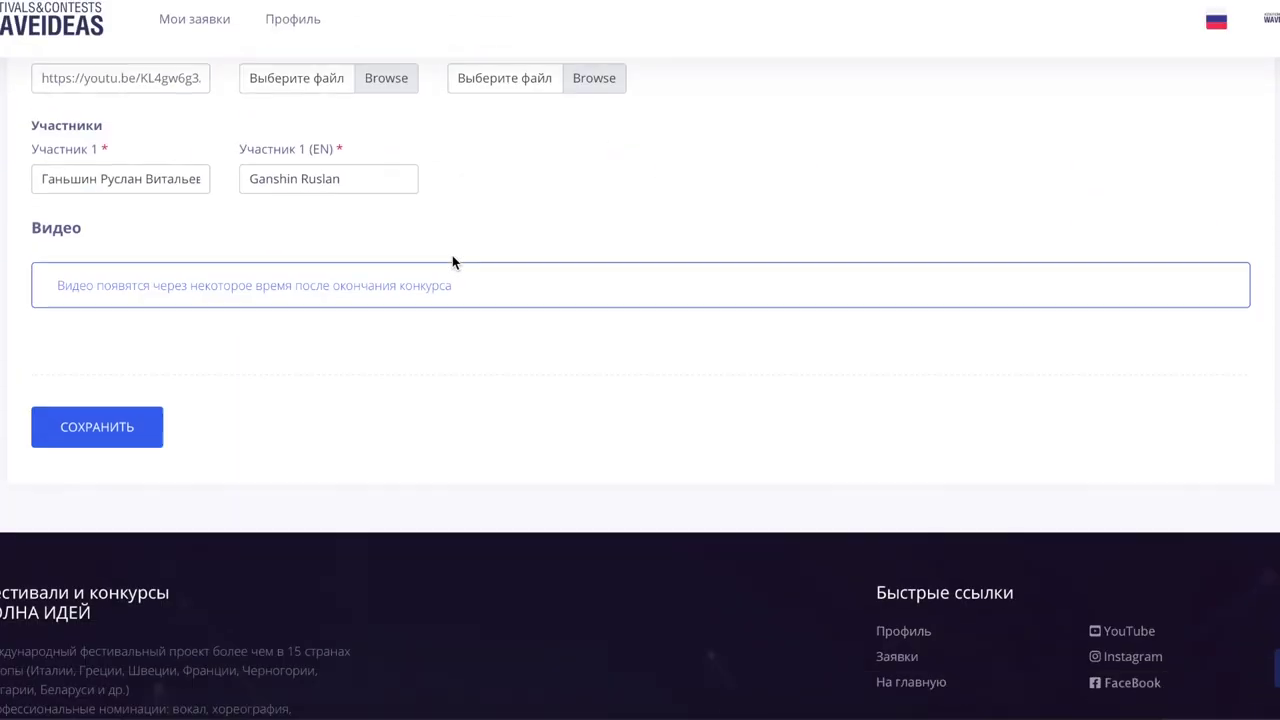
click(97, 427)
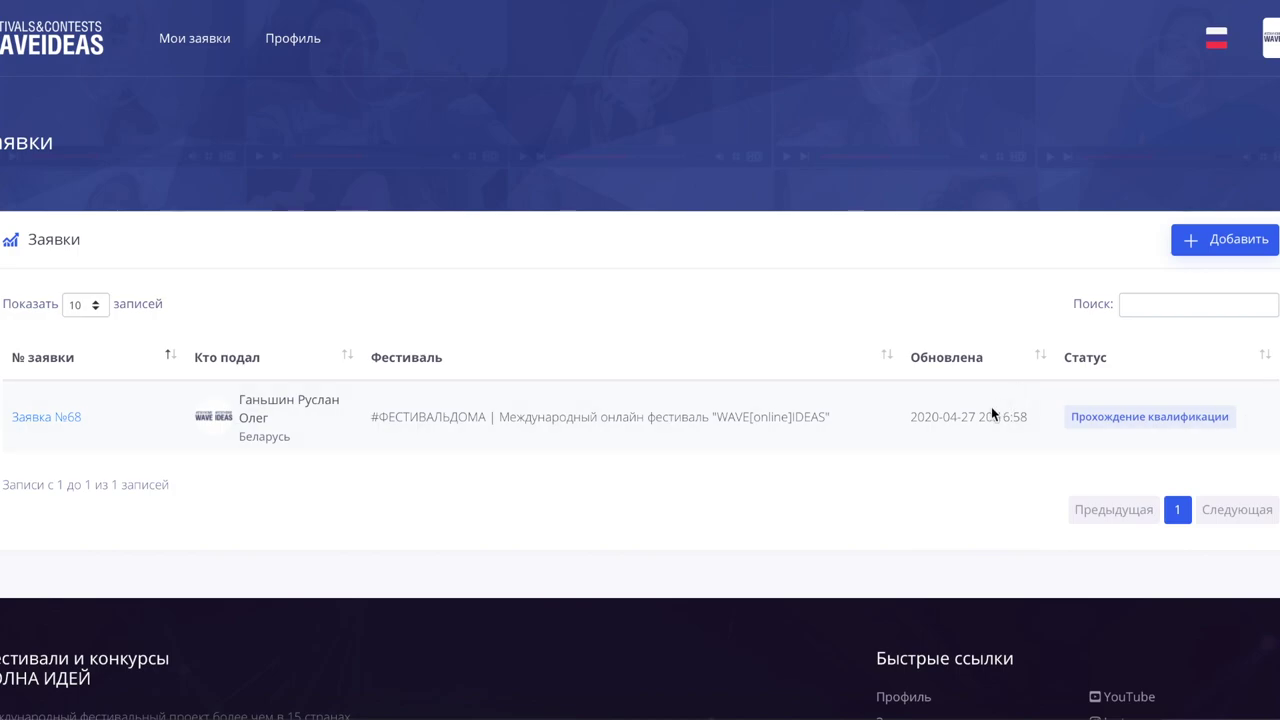
click(282, 43)
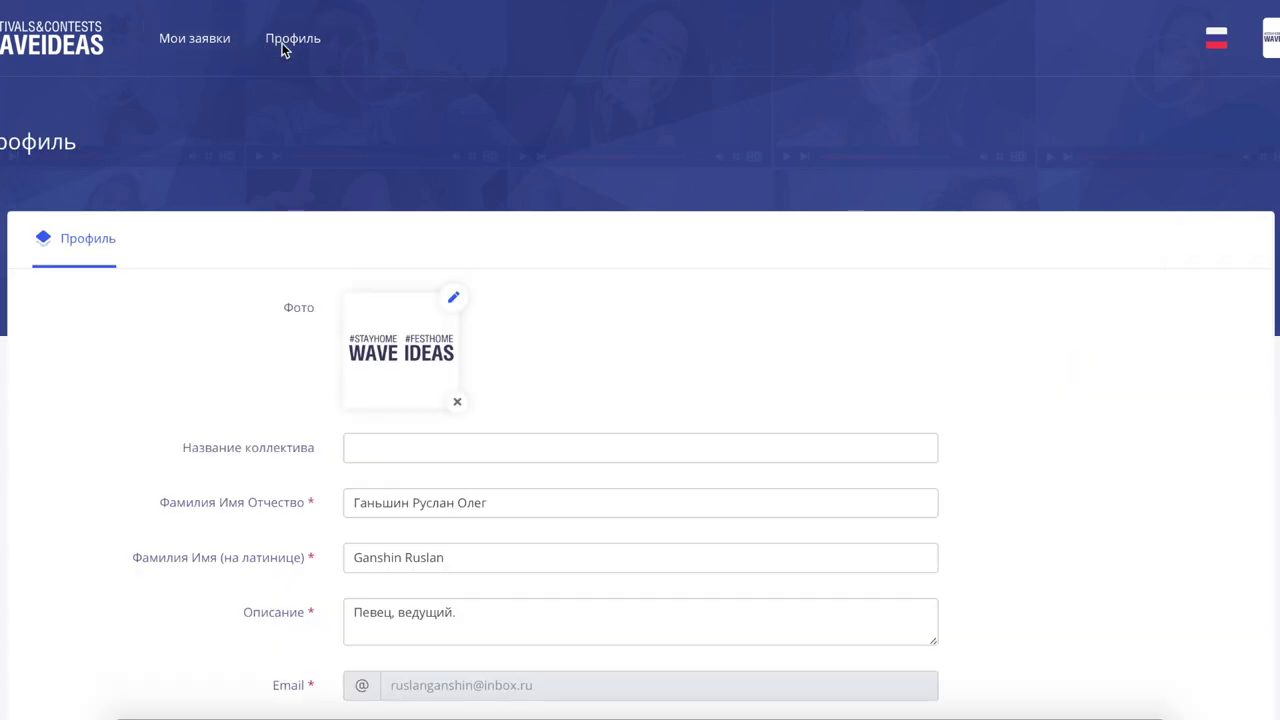
click(193, 50)
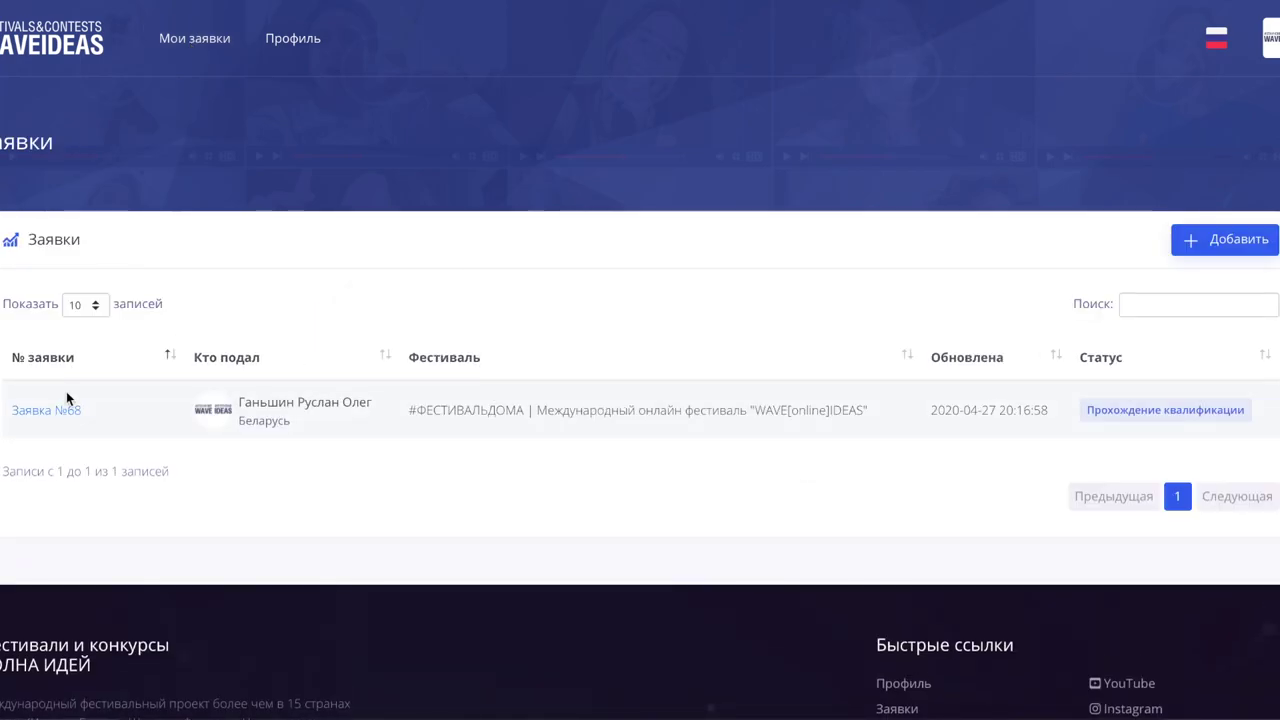
Step: Reopen Заявка №68, change the collective name to Организатор, and save
click(56, 410)
scroll(241, 556, down, 1)
scroll(241, 556, down, 1)
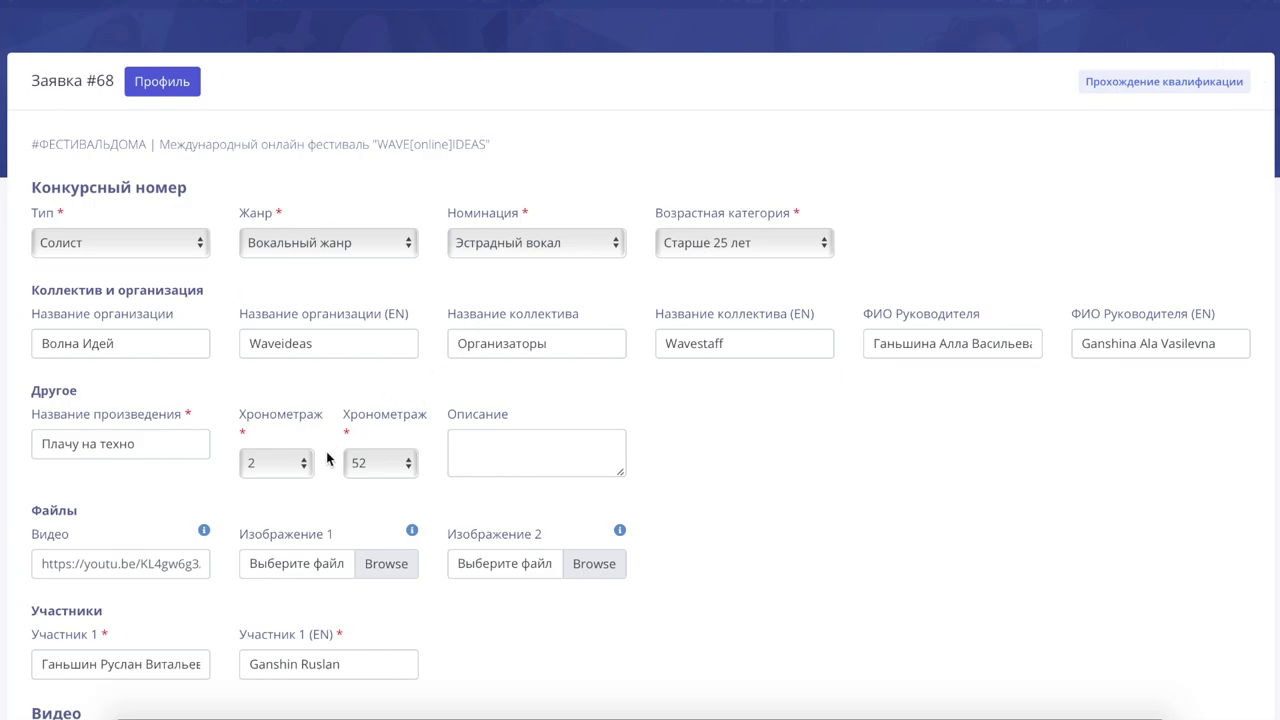
click(549, 343)
key(BackSpace)
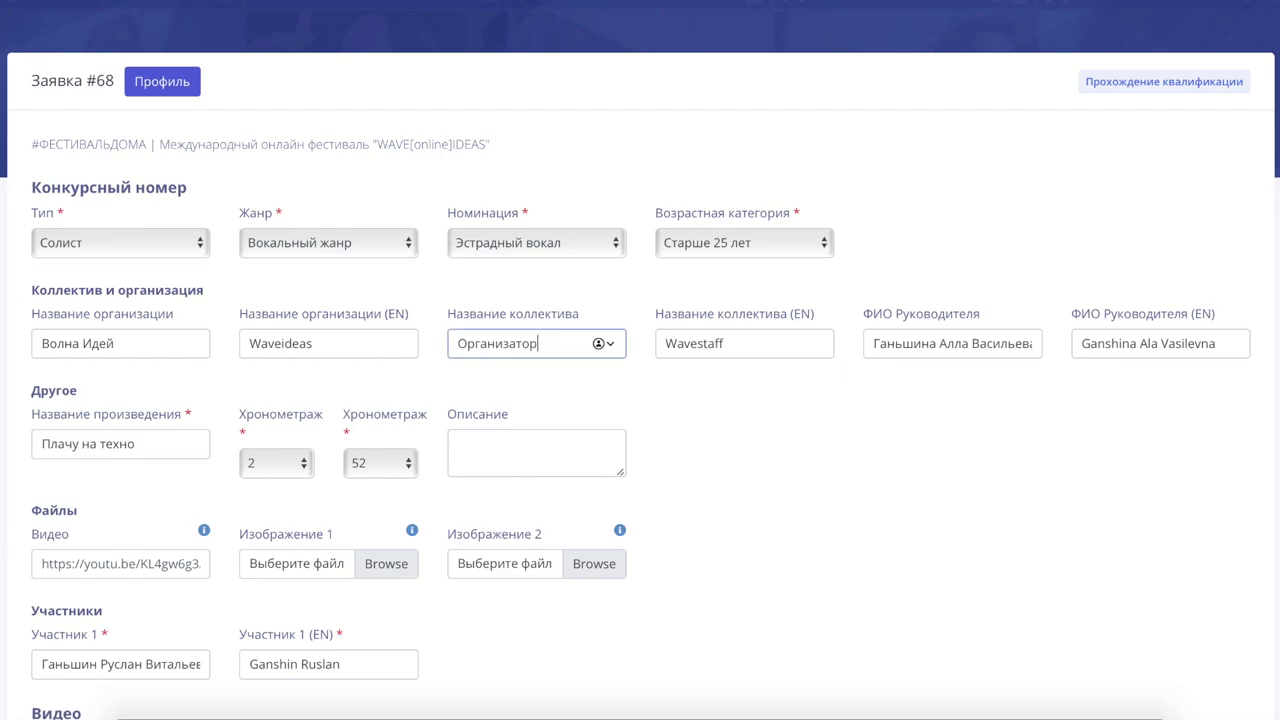
scroll(549, 345, down, 7)
click(87, 250)
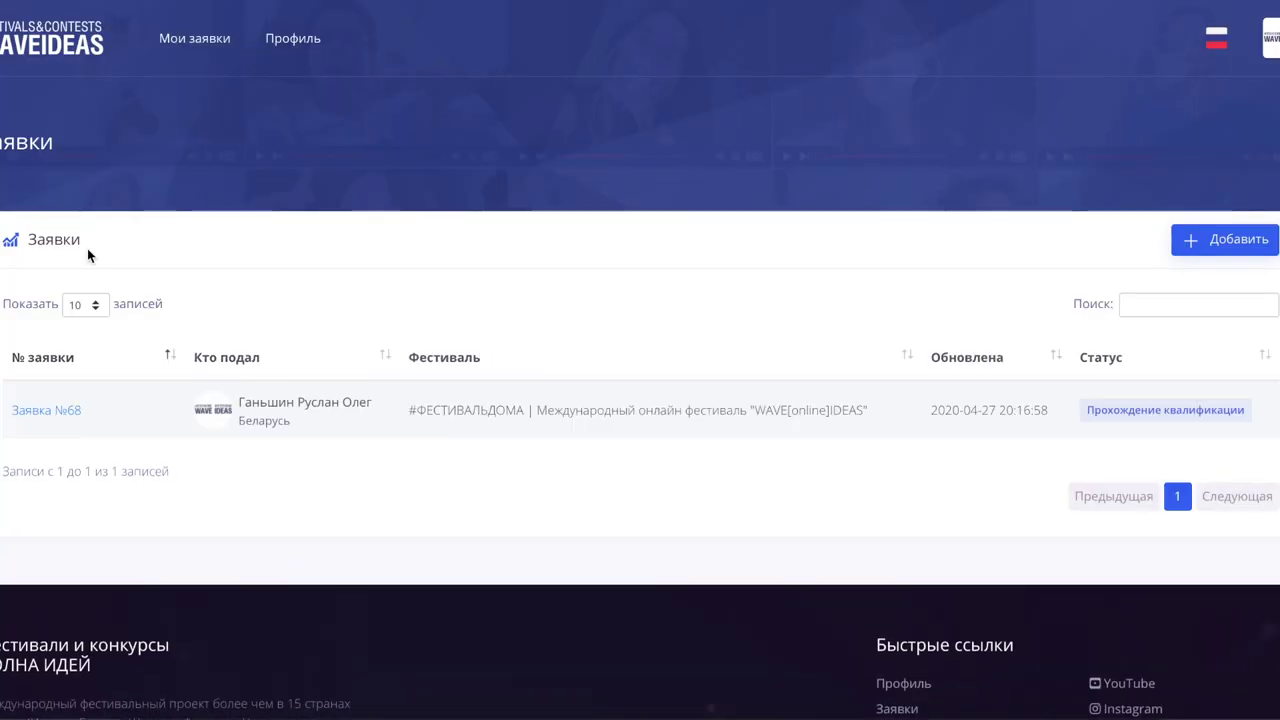
Step: Reopen Заявка №68 and scroll through it, confirming the collective name reads Организатор
click(34, 410)
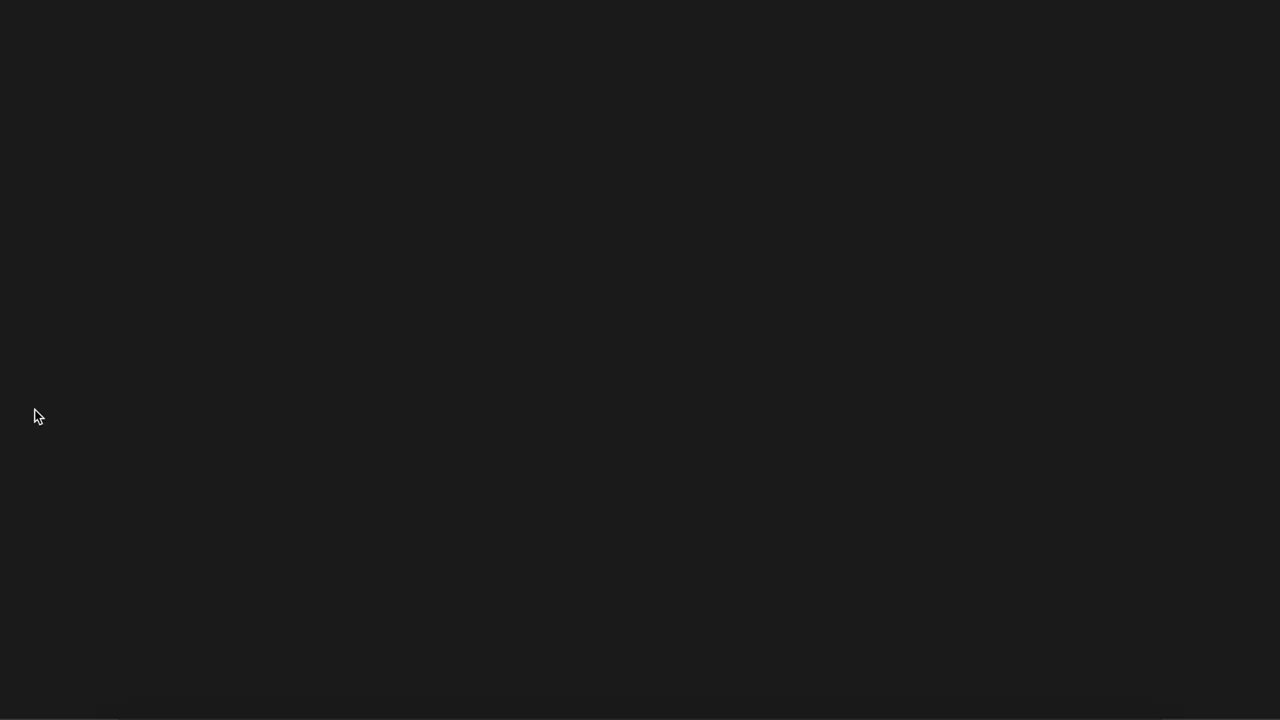
scroll(635, 450, down, 2)
drag(557, 340, 511, 341)
click(575, 337)
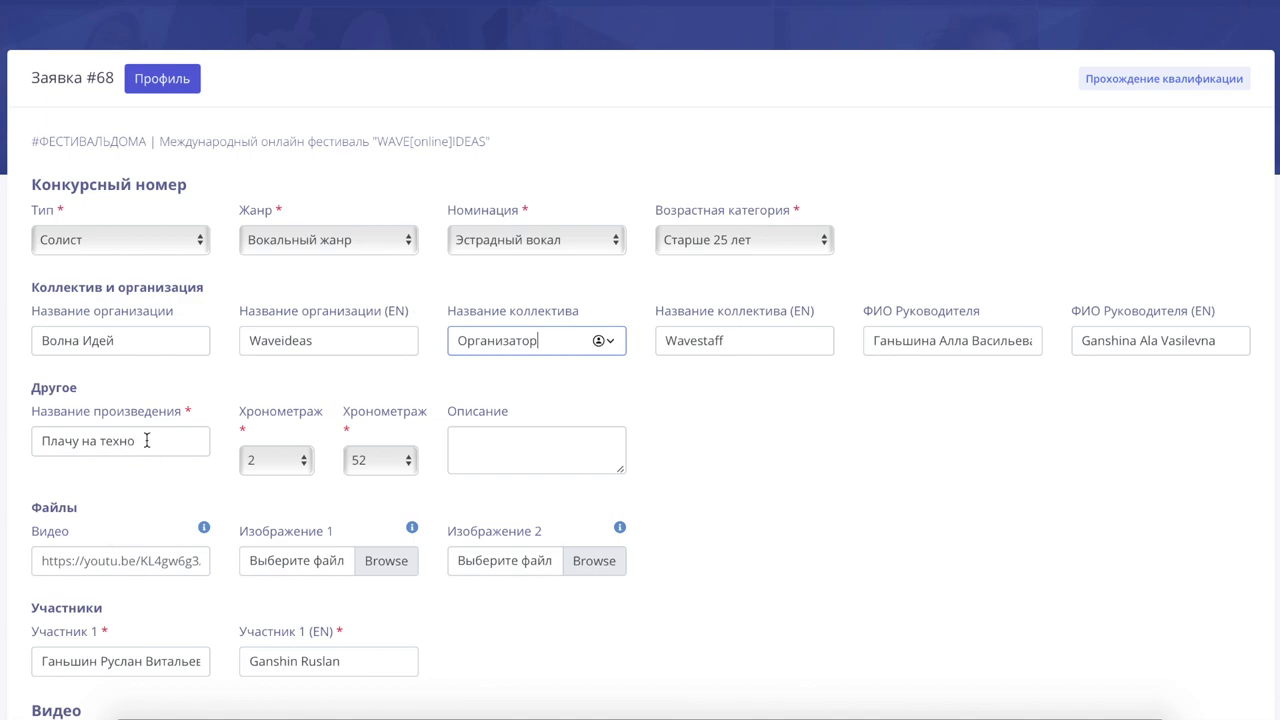
scroll(203, 527, down, 1)
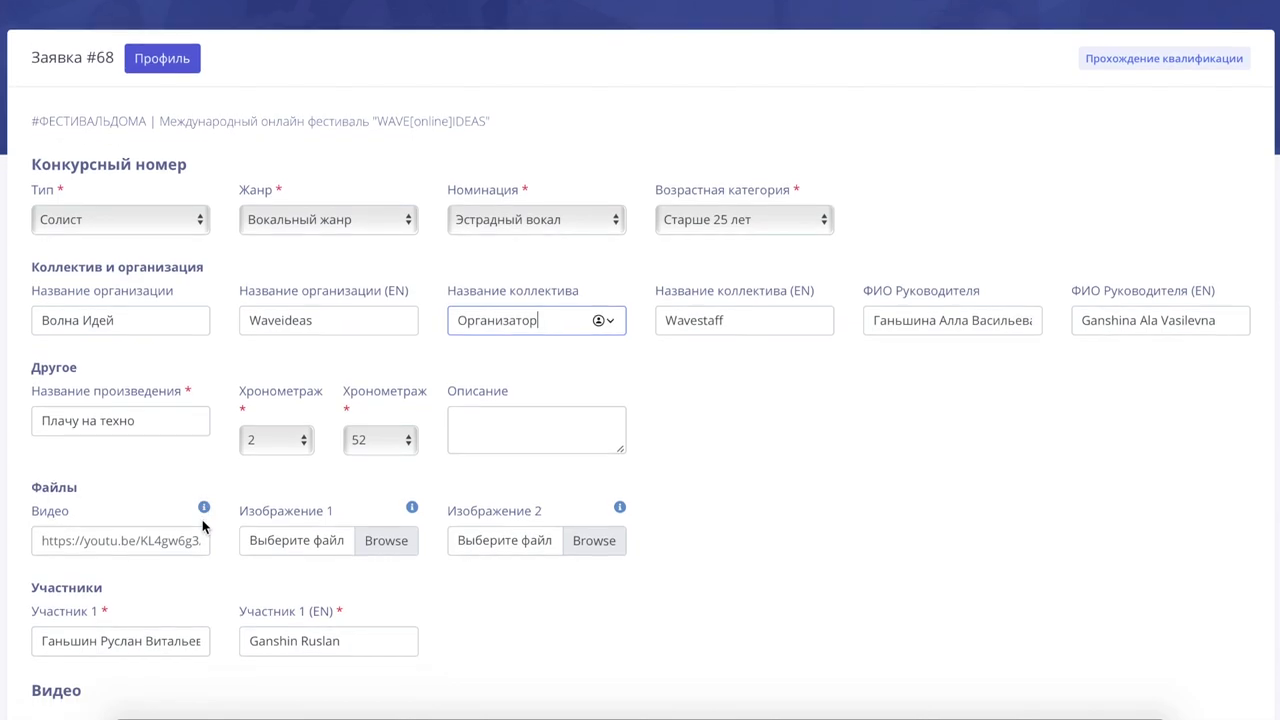
scroll(203, 527, down, 1)
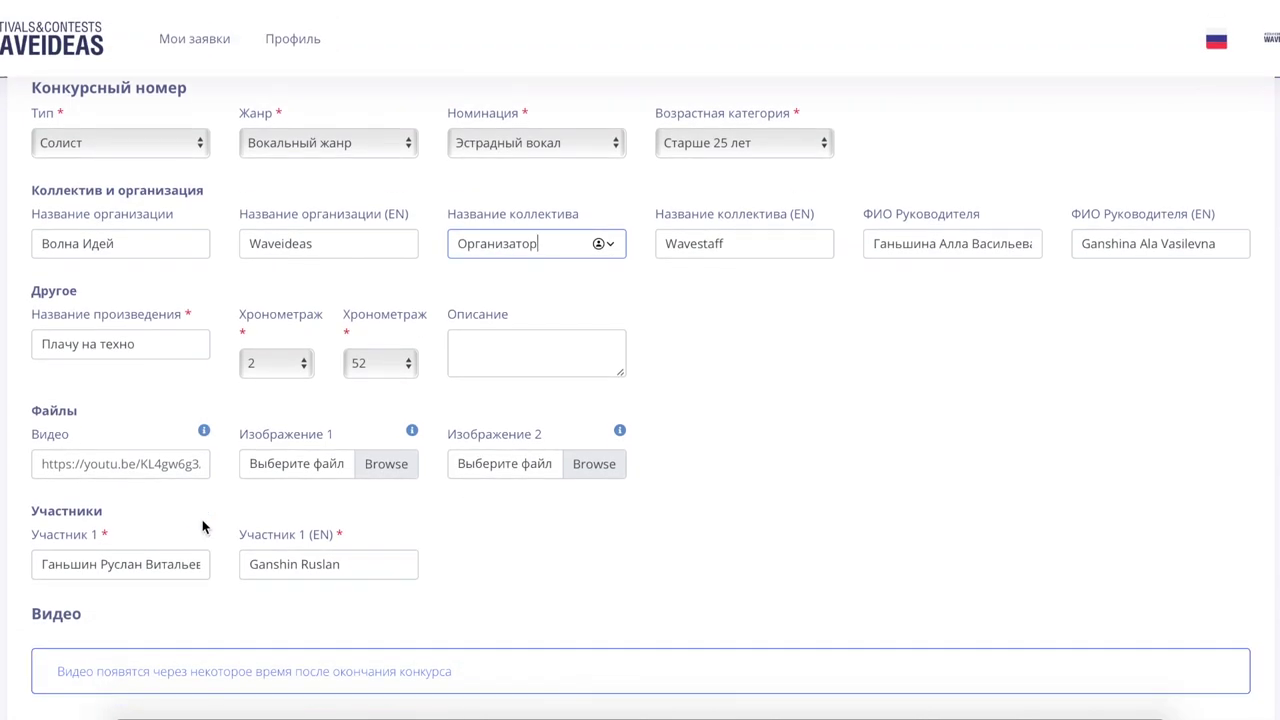
scroll(203, 527, down, 1)
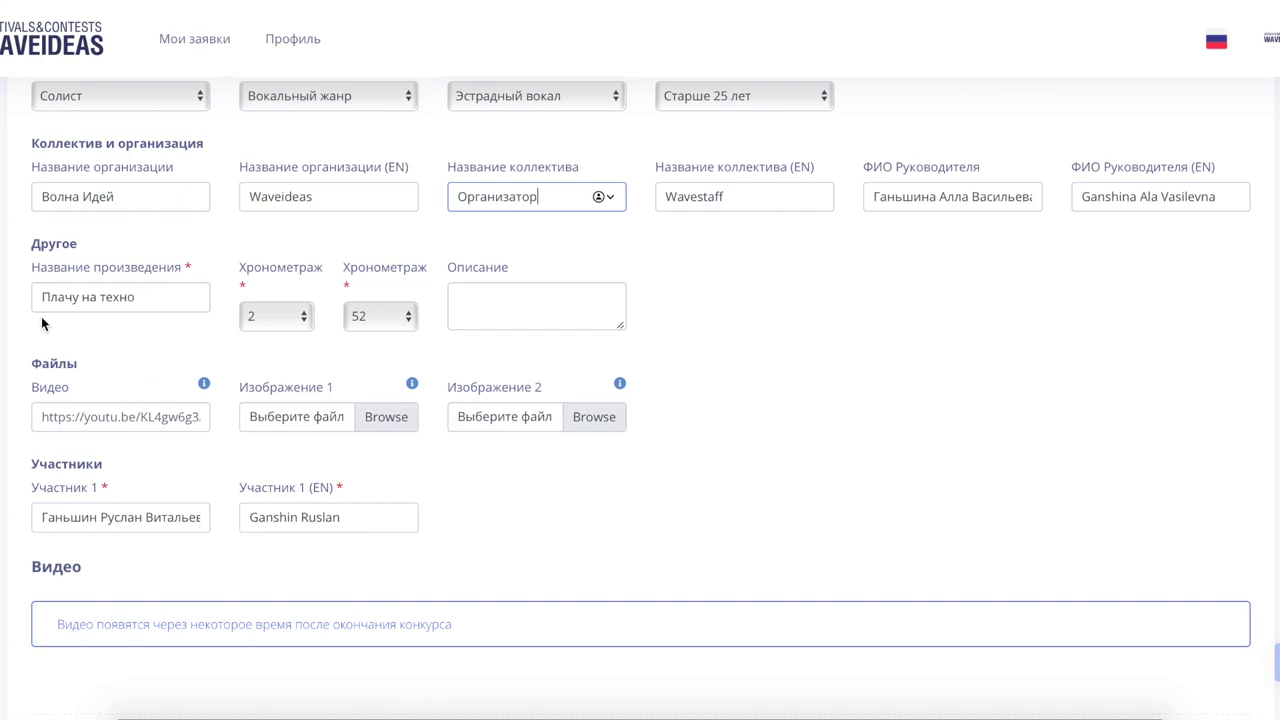
scroll(245, 298, up, 2)
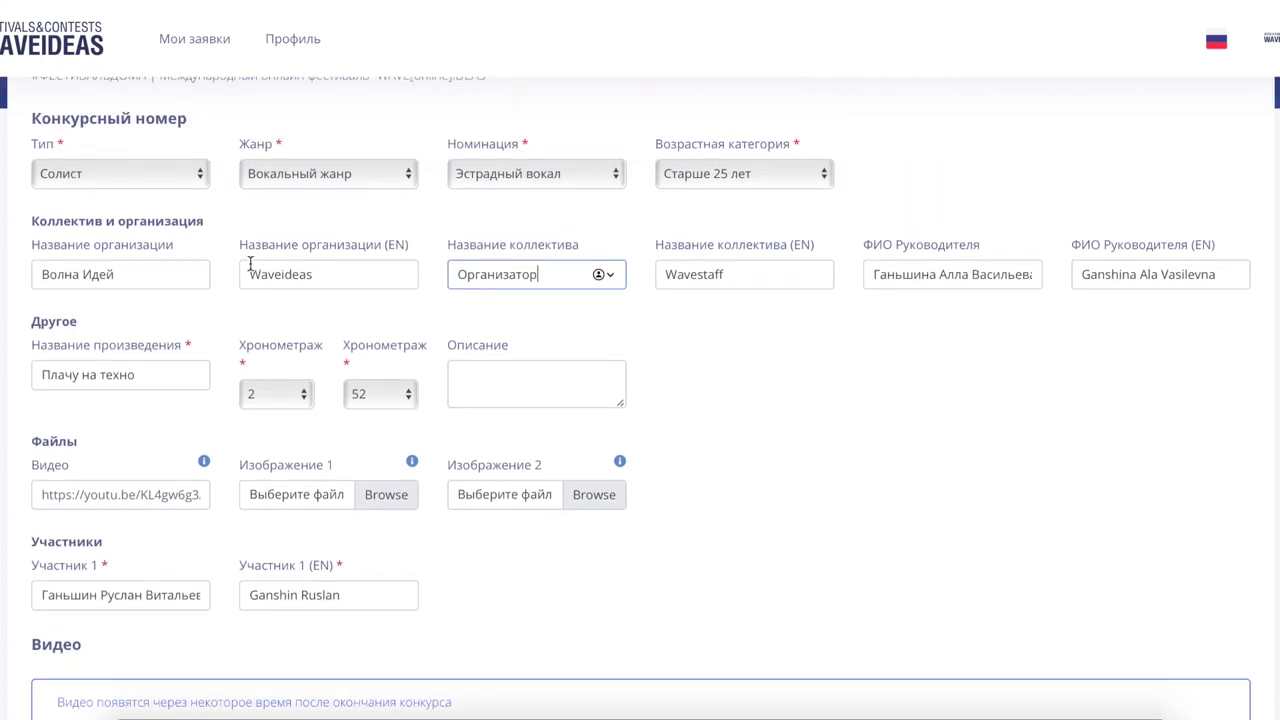
scroll(320, 138, up, 3)
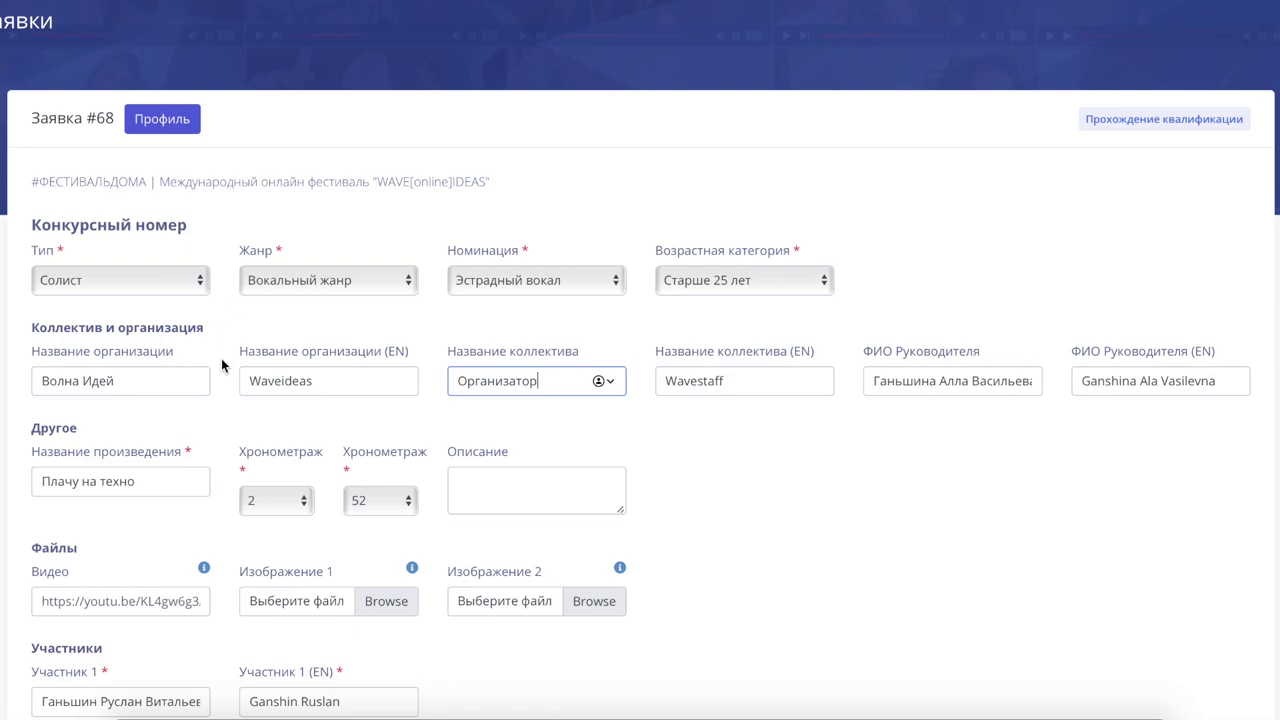
scroll(222, 432, down, 6)
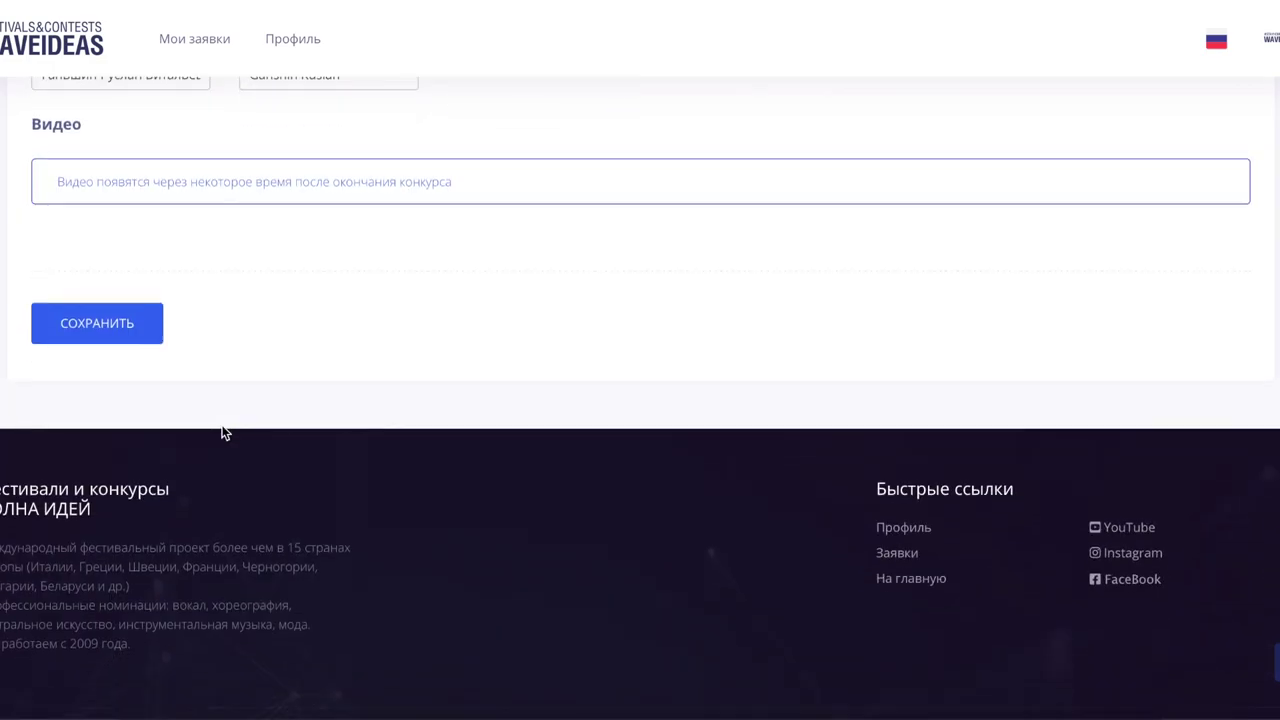
scroll(222, 432, up, 3)
scroll(222, 432, up, 4)
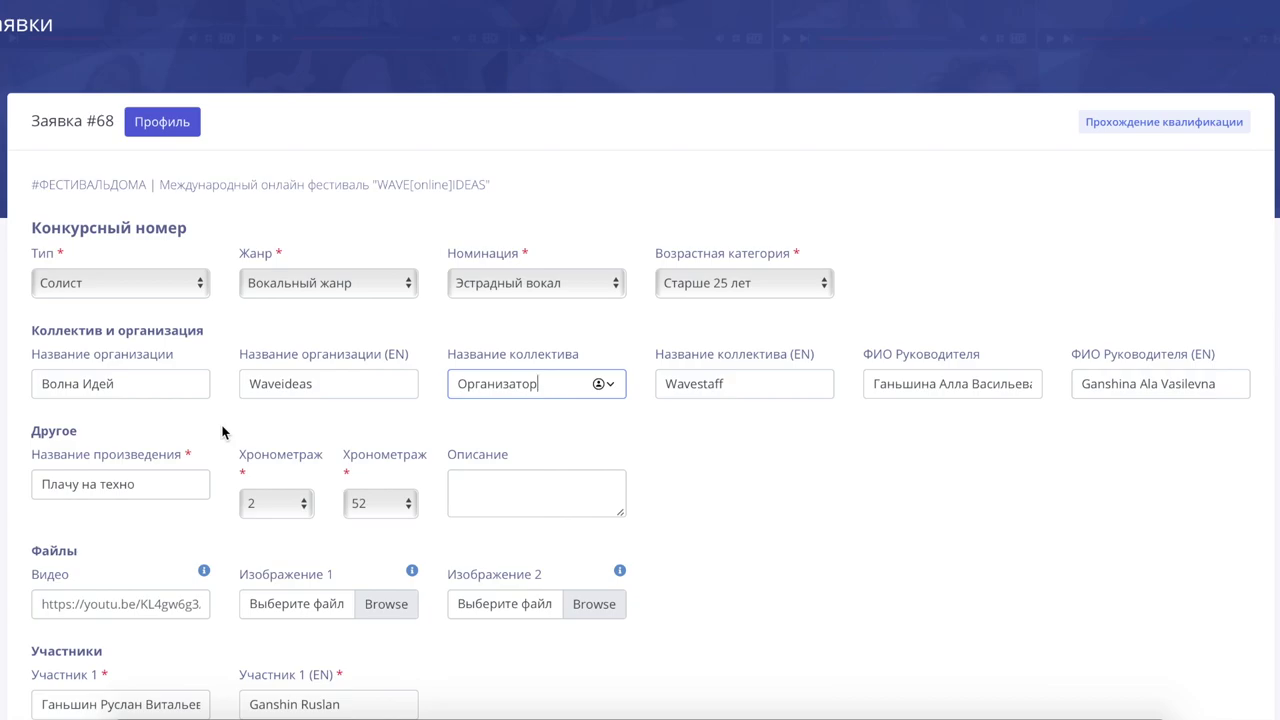
scroll(222, 432, up, 2)
scroll(222, 432, down, 7)
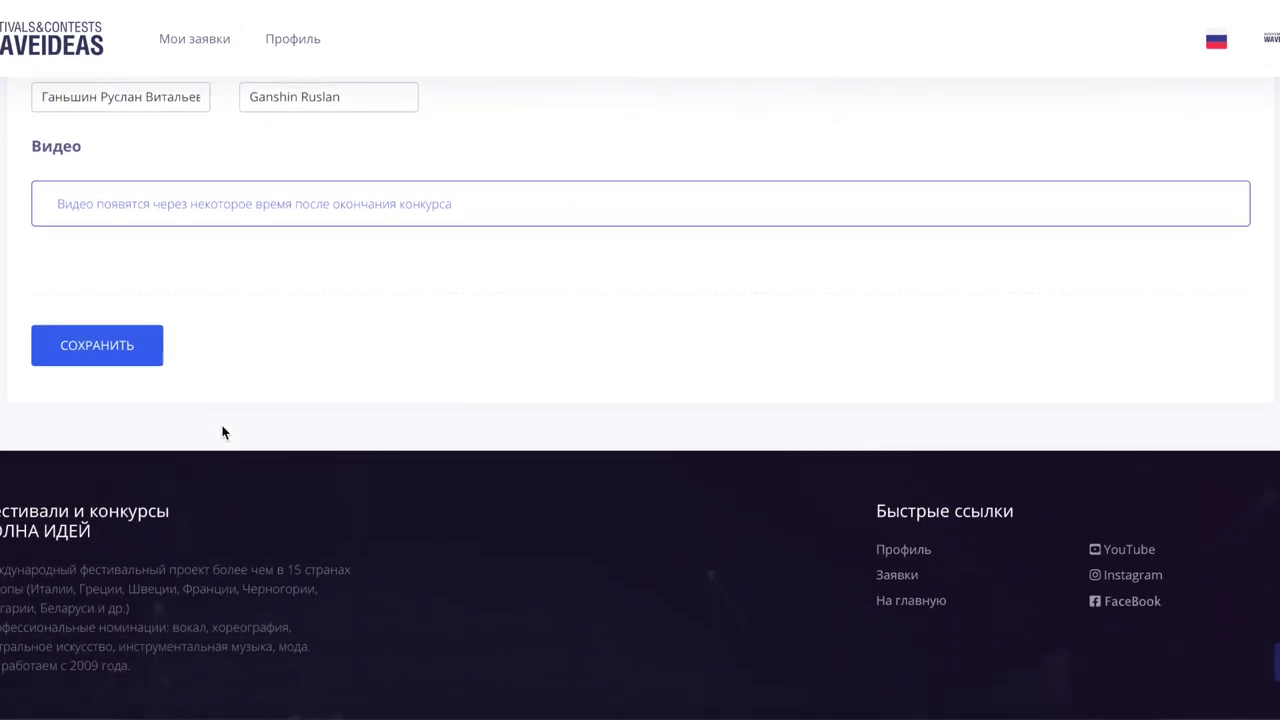
scroll(222, 432, up, 5)
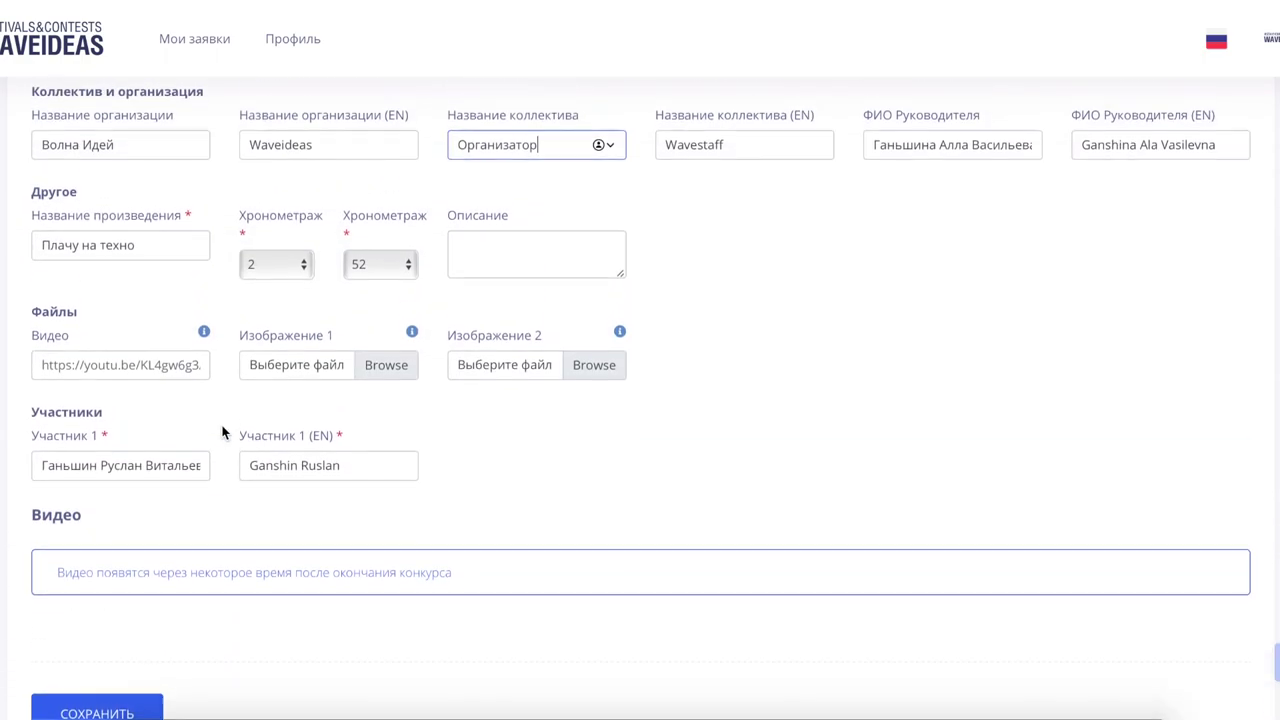
scroll(222, 432, up, 3)
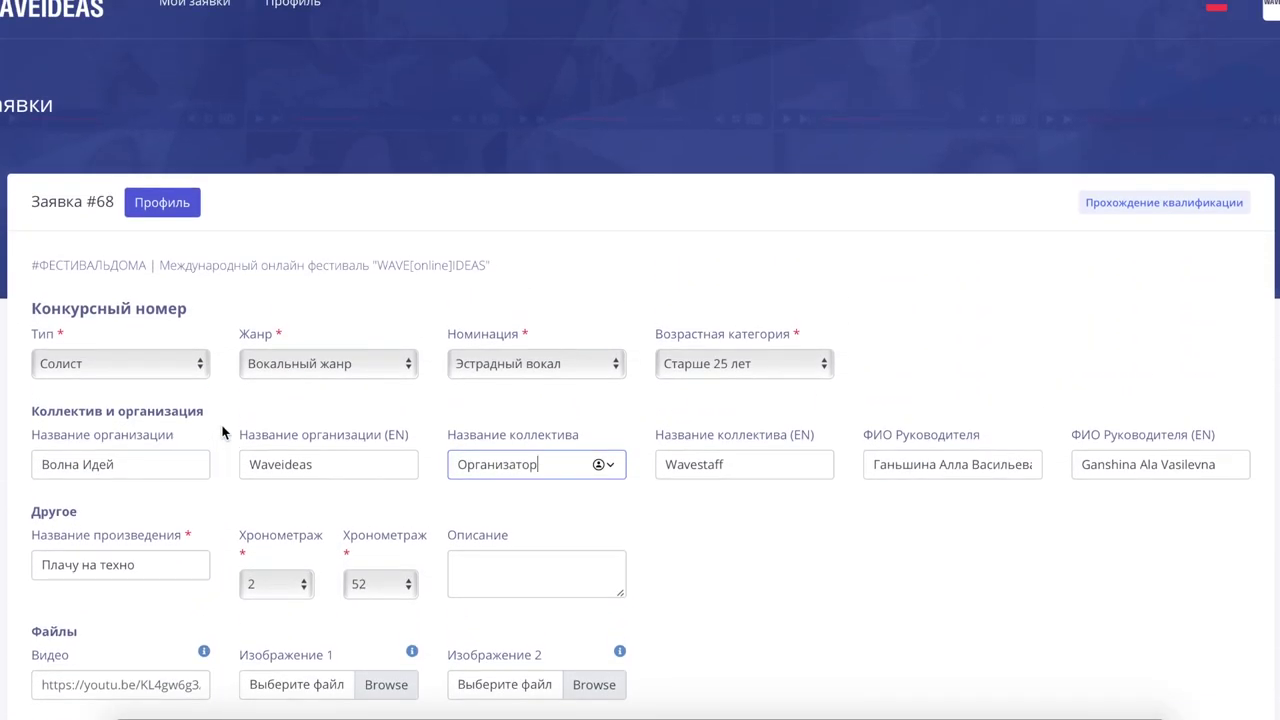